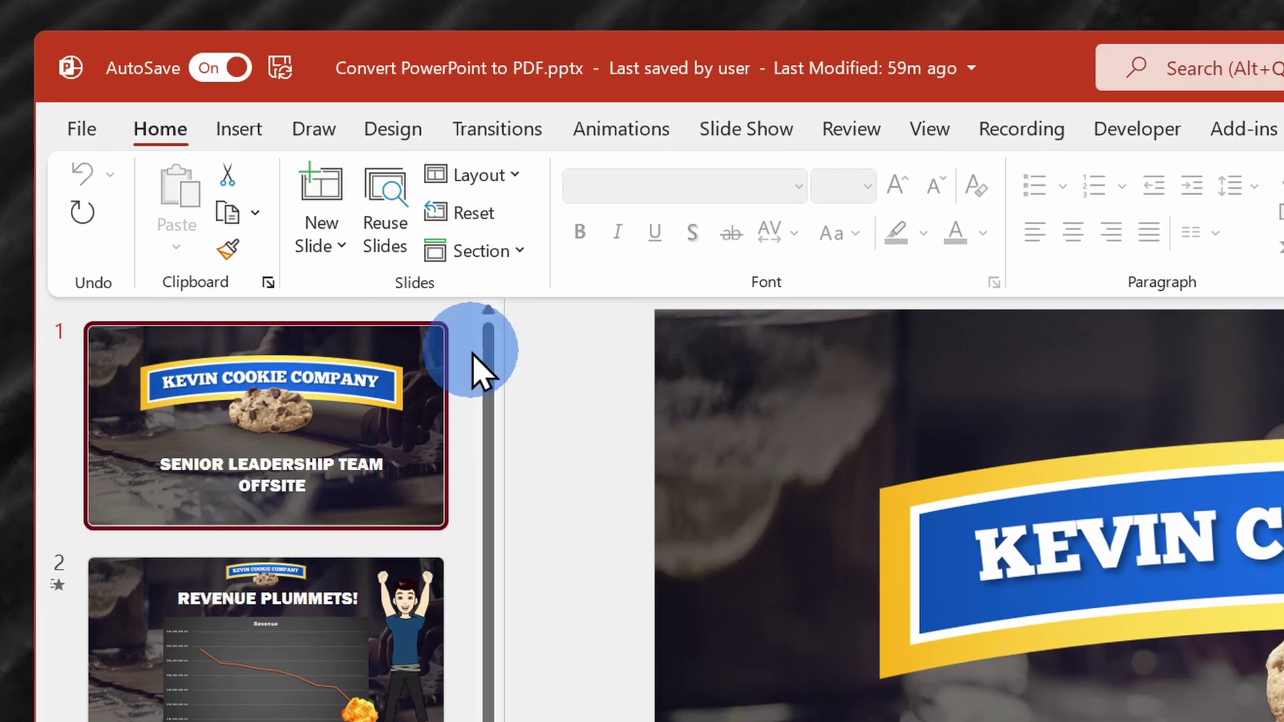
Step: Open the Publish as PDF or XPS dialog from File > Export > Create PDF/XPS
{"action": "left_click", "coordinate": [81, 130]}
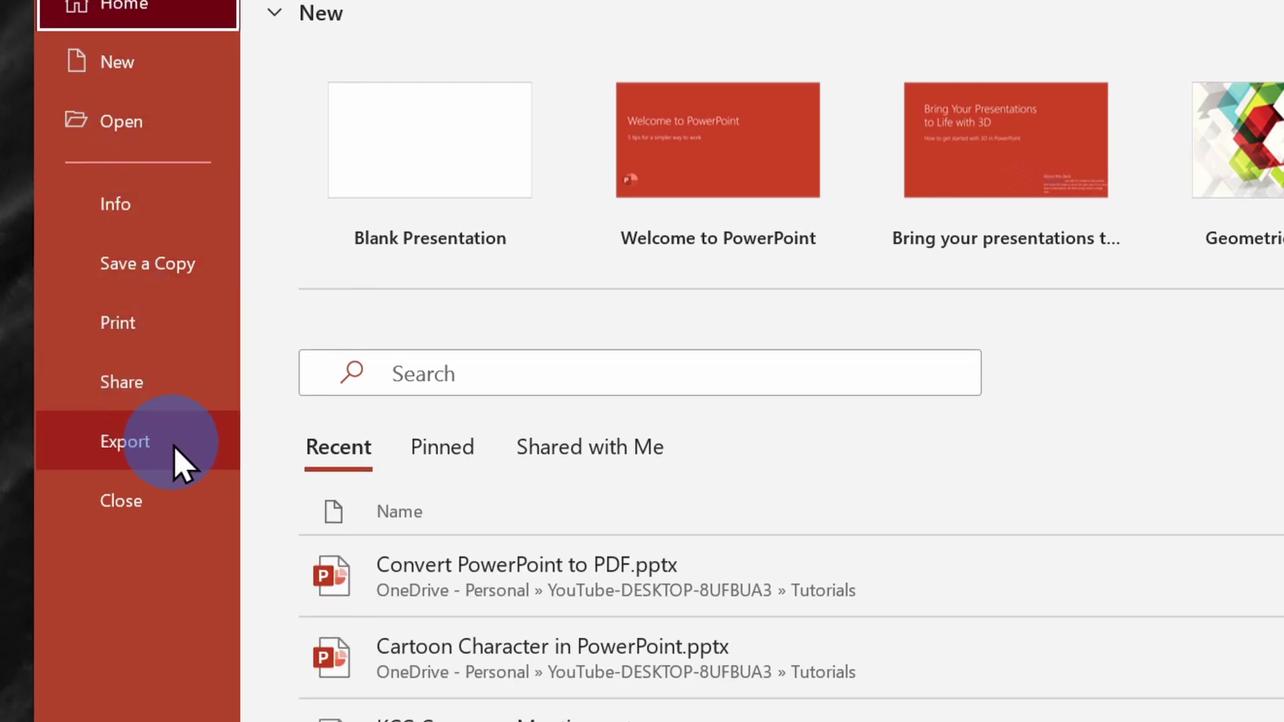
{"action": "left_click", "coordinate": [174, 443]}
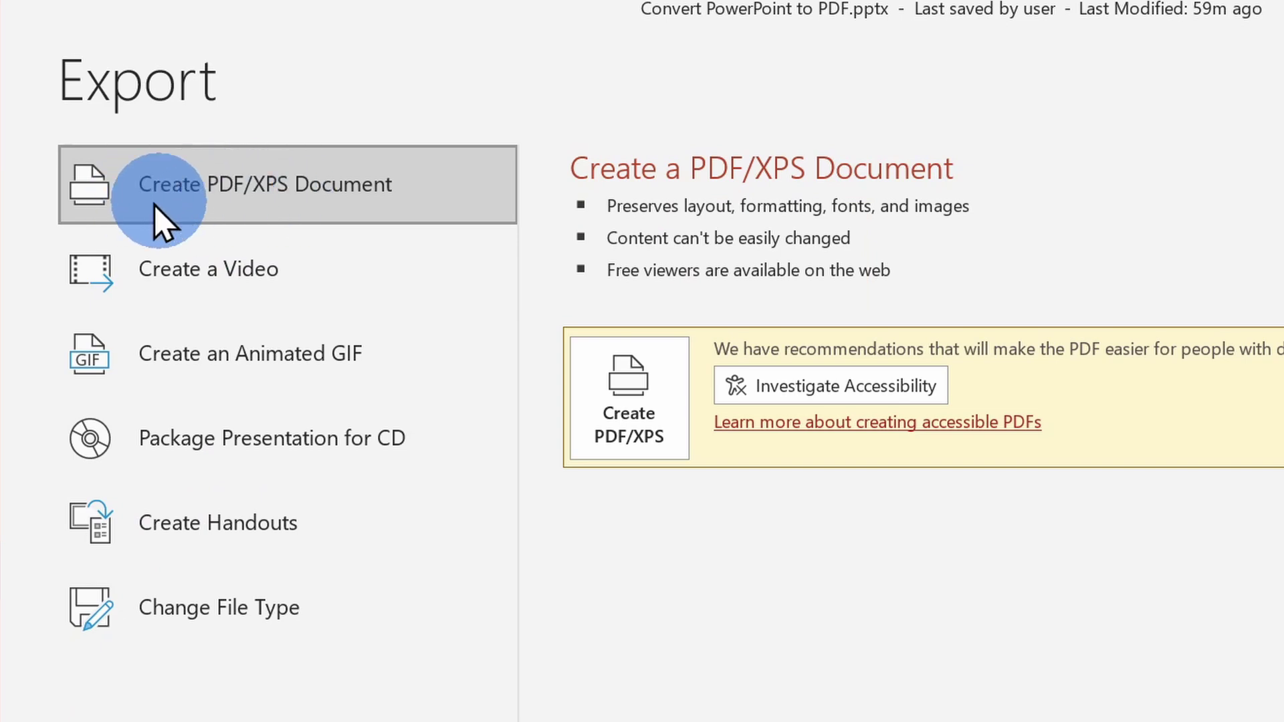
{"action": "left_click", "coordinate": [627, 416]}
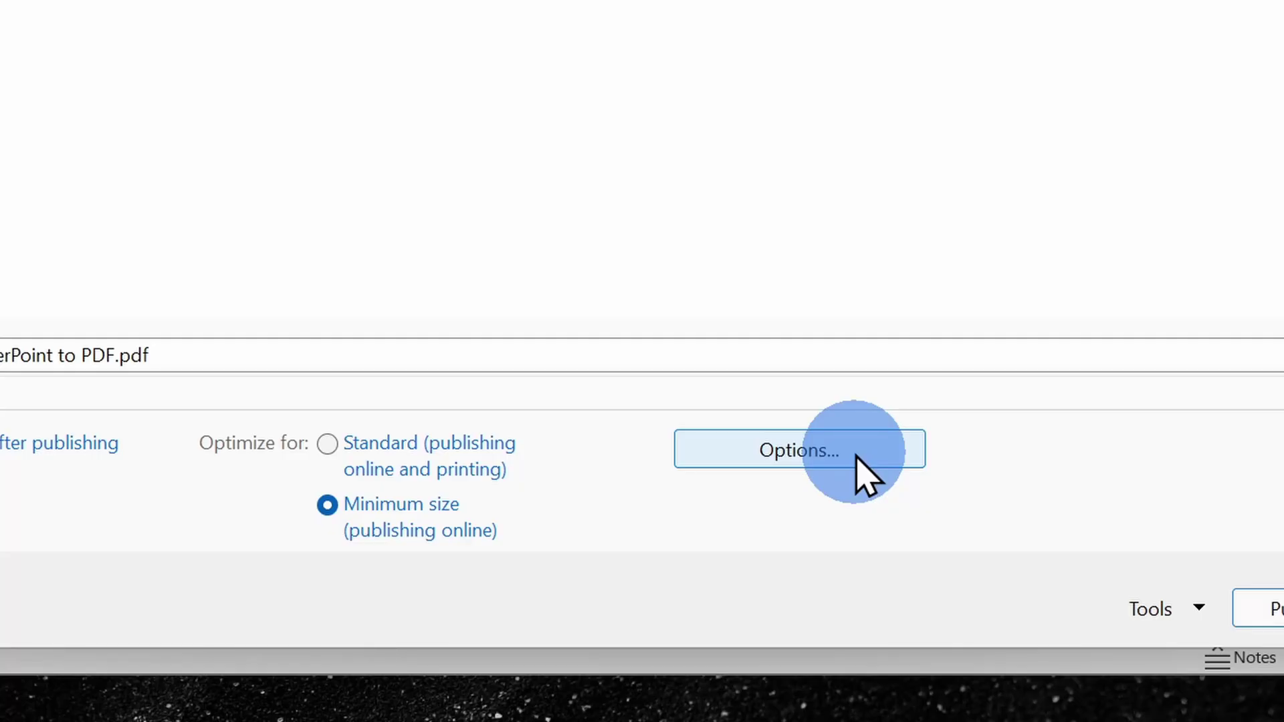
Step: In PDF Options, try the Current slide range, then the Selection range
{"action": "left_click", "coordinate": [856, 454]}
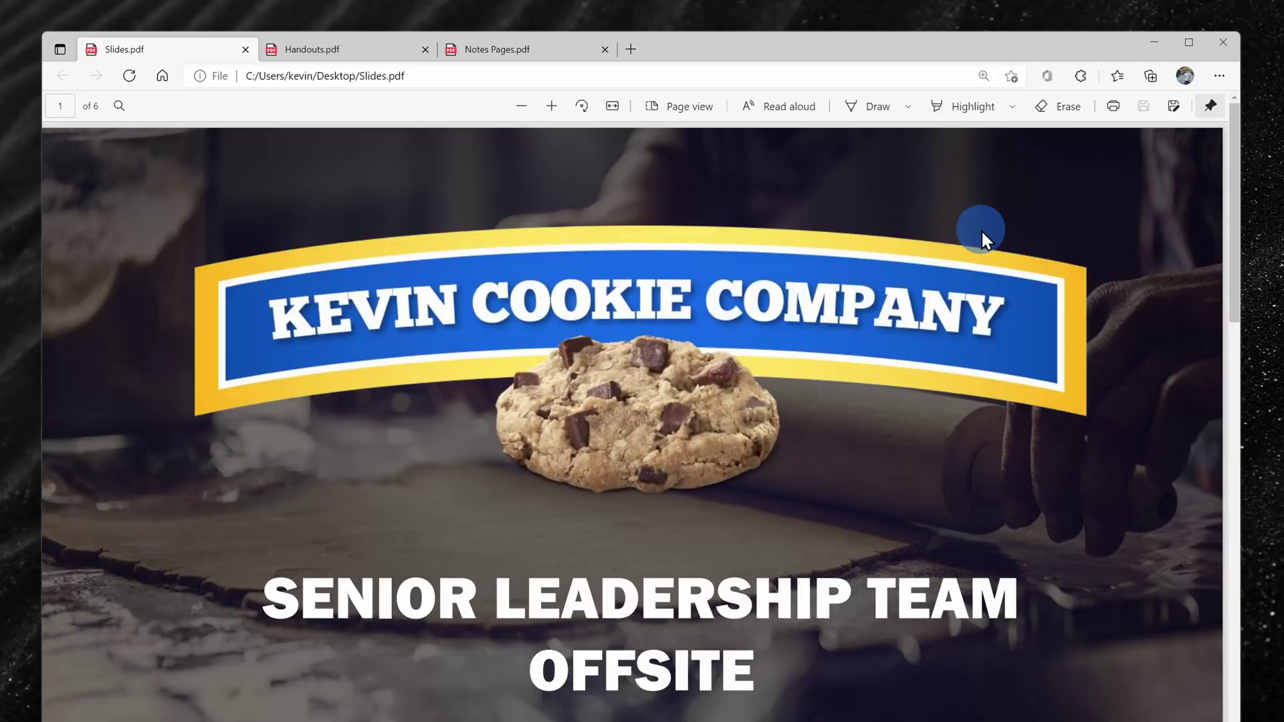
{"action": "scroll", "coordinate": [982, 230], "scroll_direction": "down", "scroll_amount": 2}
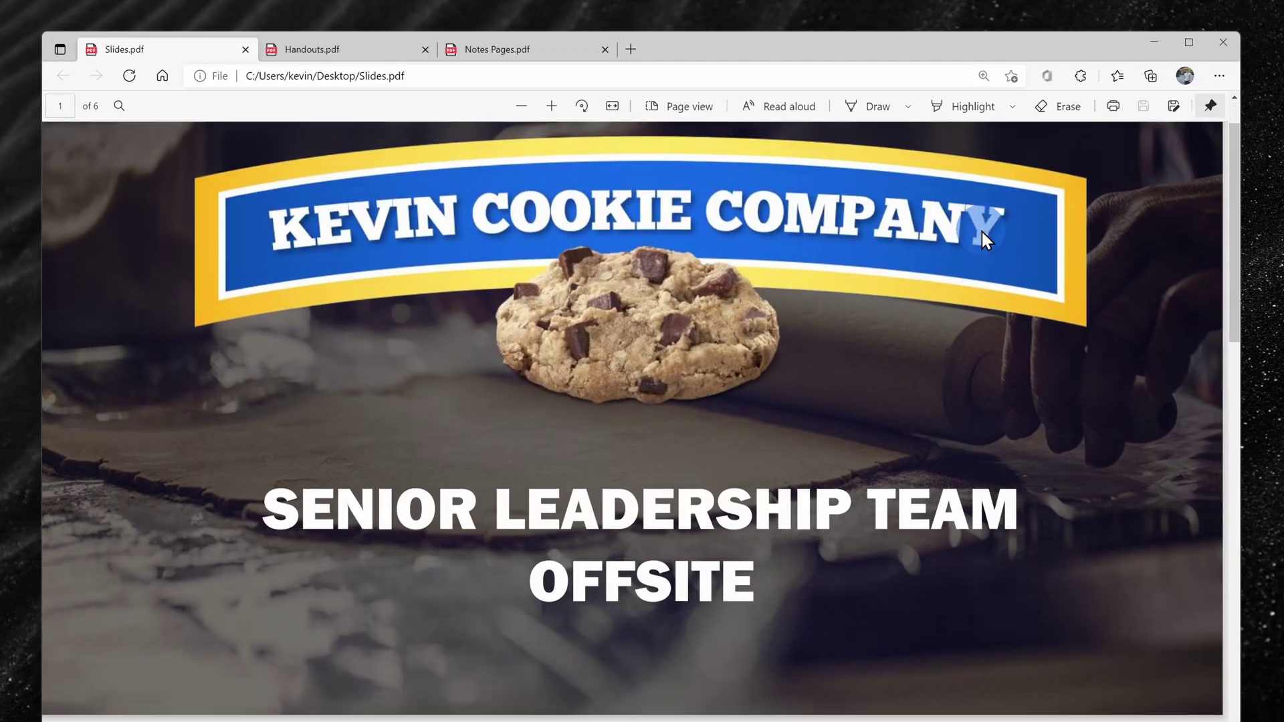
{"action": "scroll", "coordinate": [981, 230], "scroll_direction": "down", "scroll_amount": 3}
{"action": "scroll", "coordinate": [981, 230], "scroll_direction": "down", "scroll_amount": 4}
{"action": "scroll", "coordinate": [982, 234], "scroll_direction": "down", "scroll_amount": 4}
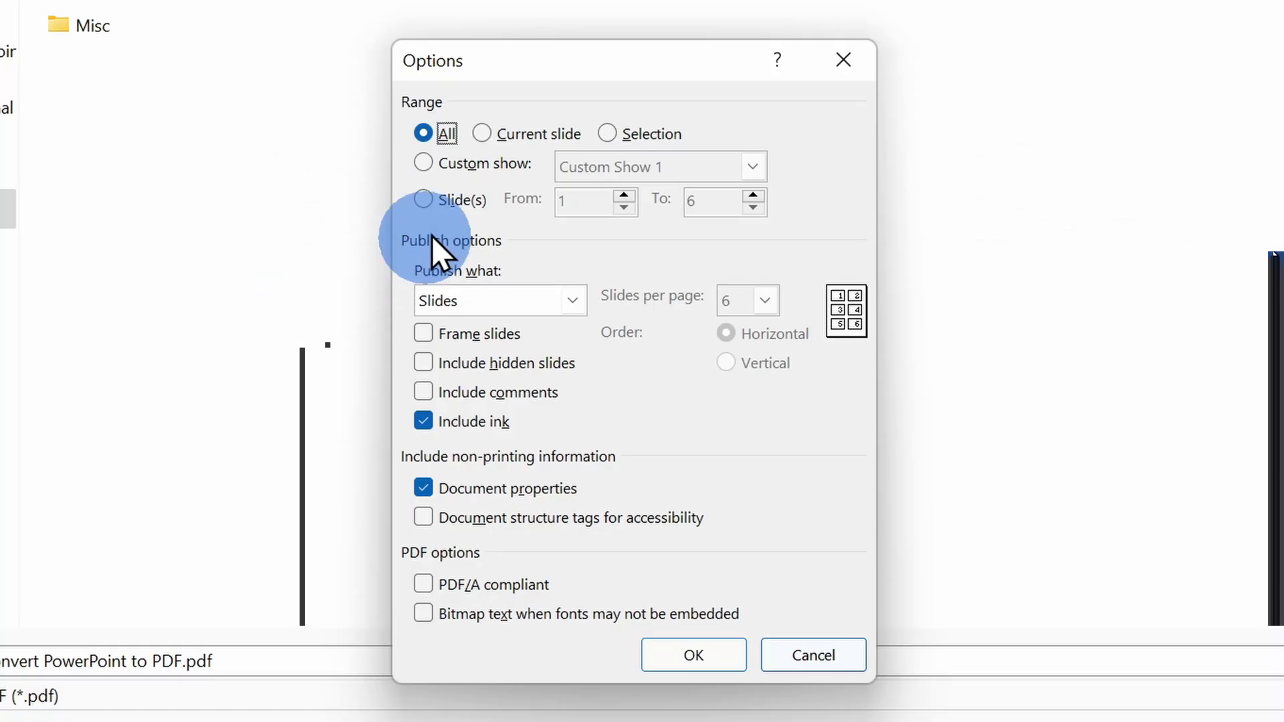
{"action": "left_click", "coordinate": [482, 133]}
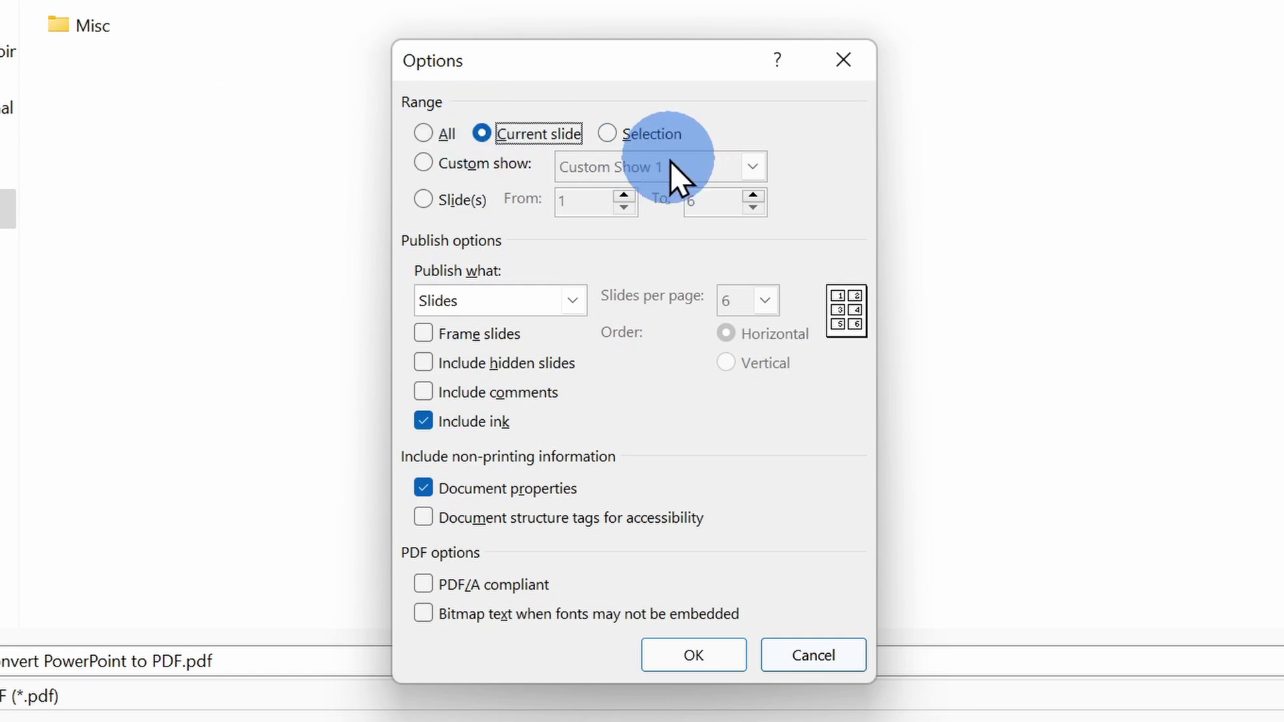
{"action": "left_click", "coordinate": [608, 133]}
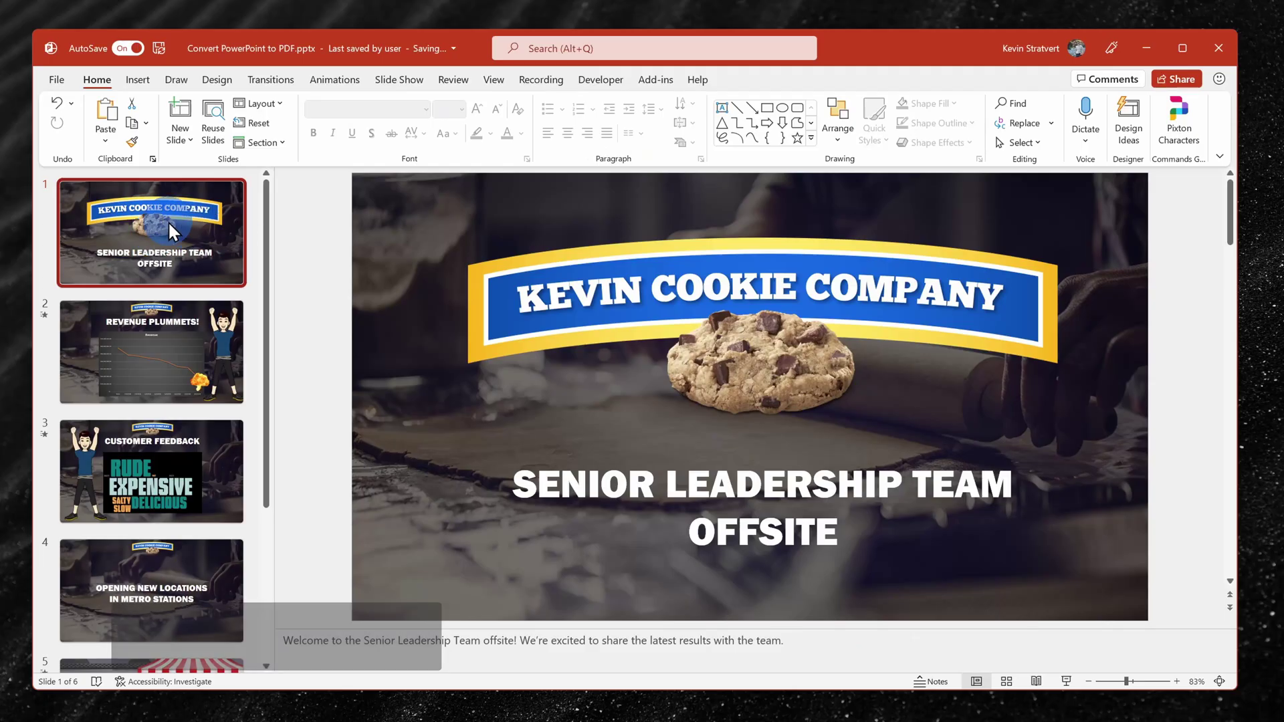
Step: Add slides 3 and 6 to the slide selection
{"action": "left_click", "coordinate": [145, 487], "text": "ctrl"}
{"action": "scroll", "coordinate": [158, 463], "scroll_direction": "down", "scroll_amount": 2}
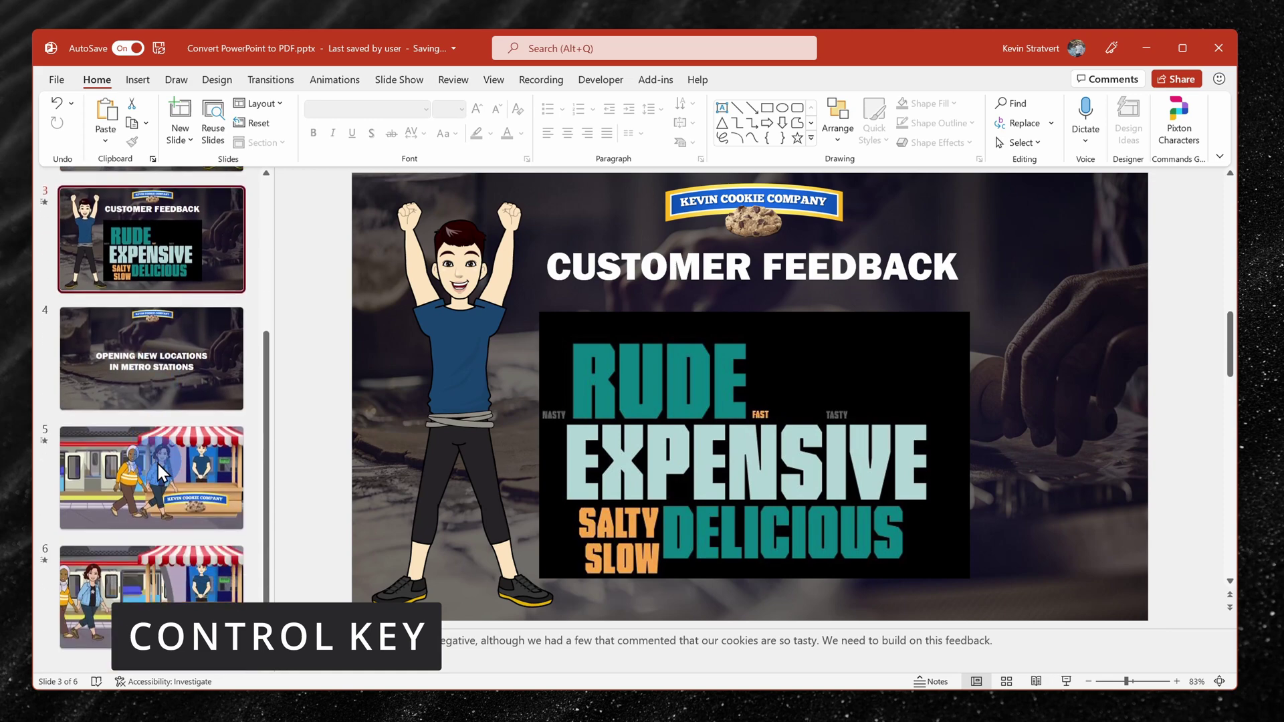
{"action": "left_click", "coordinate": [93, 624], "text": "ctrl"}
{"action": "scroll", "coordinate": [178, 577], "scroll_direction": "up", "scroll_amount": 1}
{"action": "scroll", "coordinate": [173, 572], "scroll_direction": "up", "scroll_amount": 2}
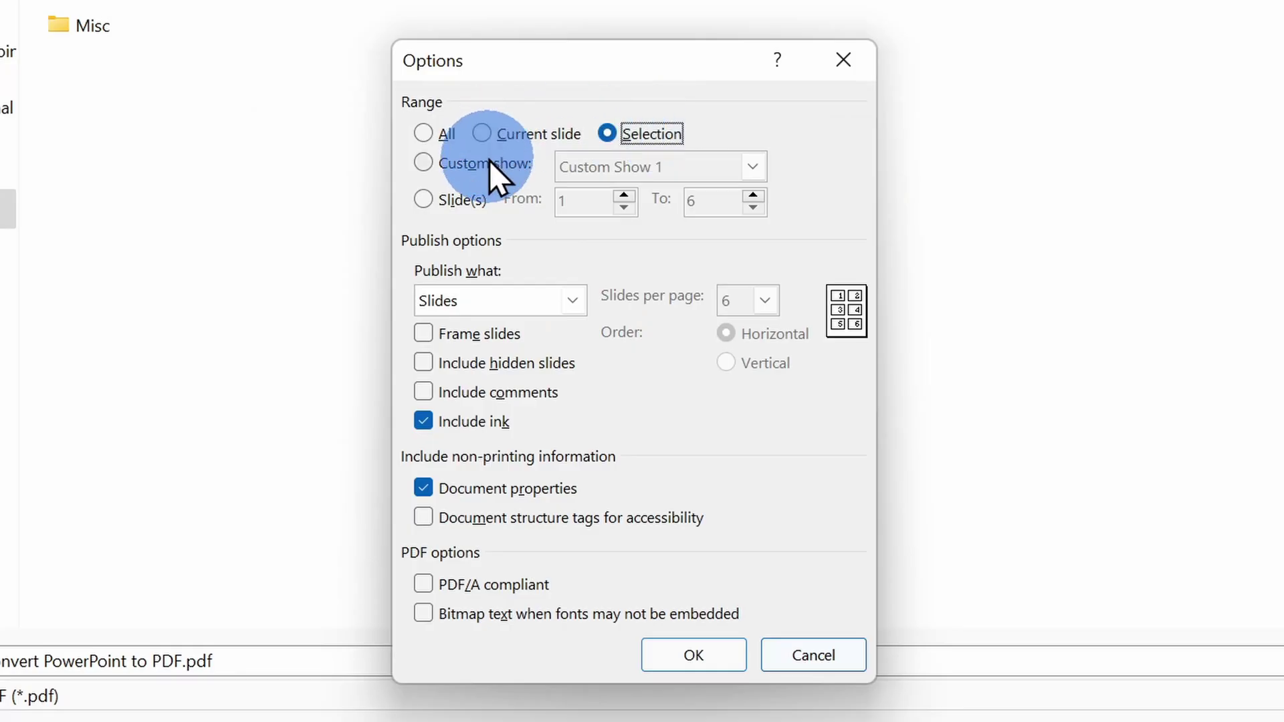
Step: Try Custom Show 1 and a range starting at slide 2, then return to Selection
{"action": "left_click", "coordinate": [488, 161]}
{"action": "left_click", "coordinate": [661, 164]}
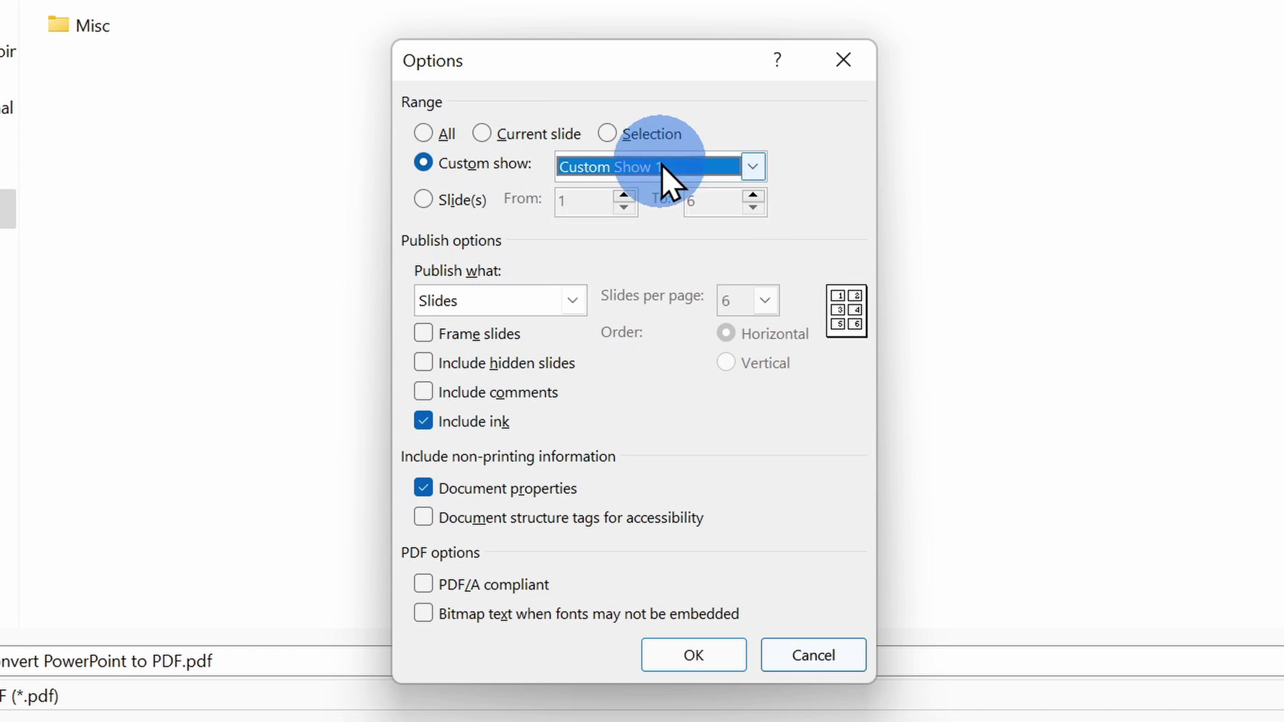
{"action": "left_click", "coordinate": [432, 201]}
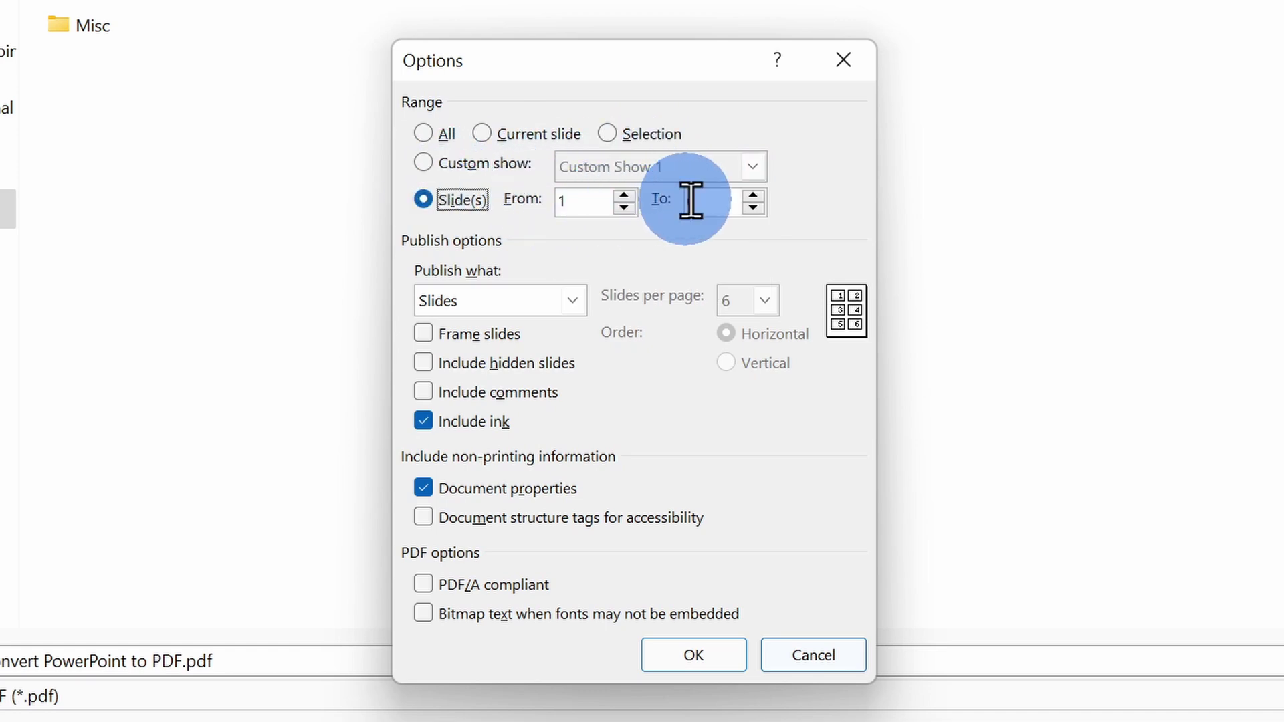
{"action": "left_click", "coordinate": [565, 204]}
{"action": "type", "text": "2"}
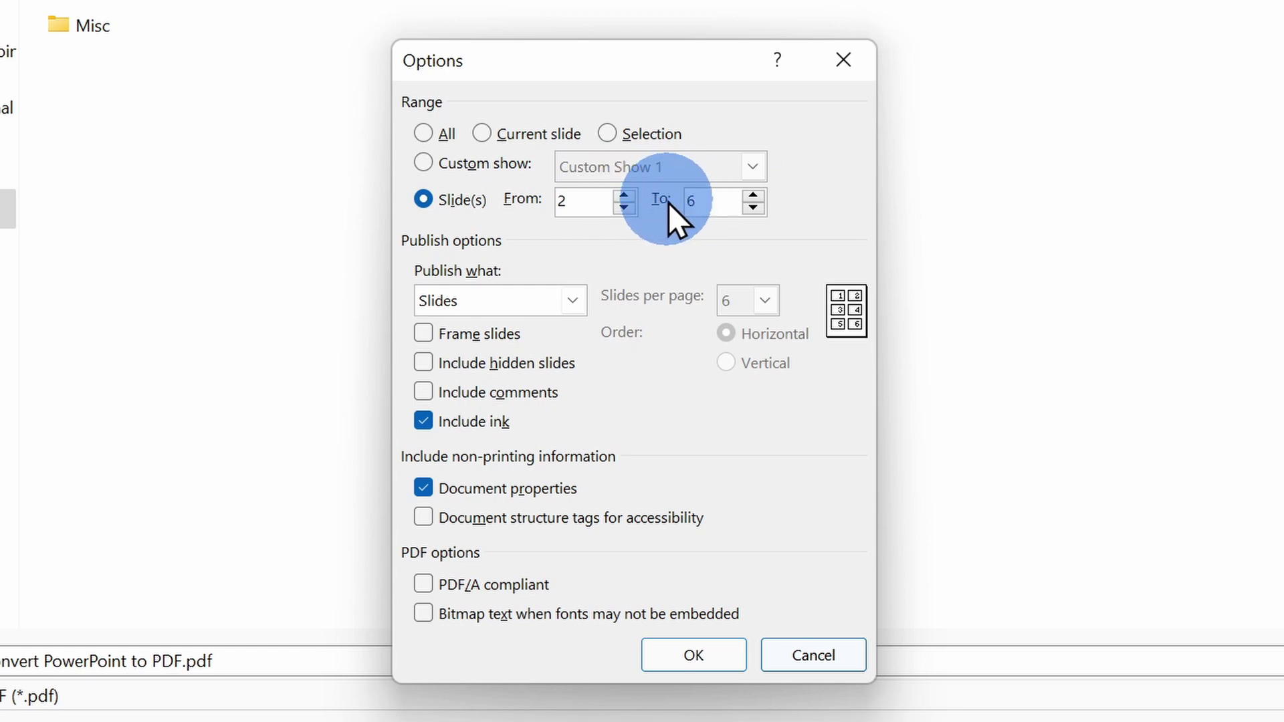
{"action": "left_click", "coordinate": [608, 136]}
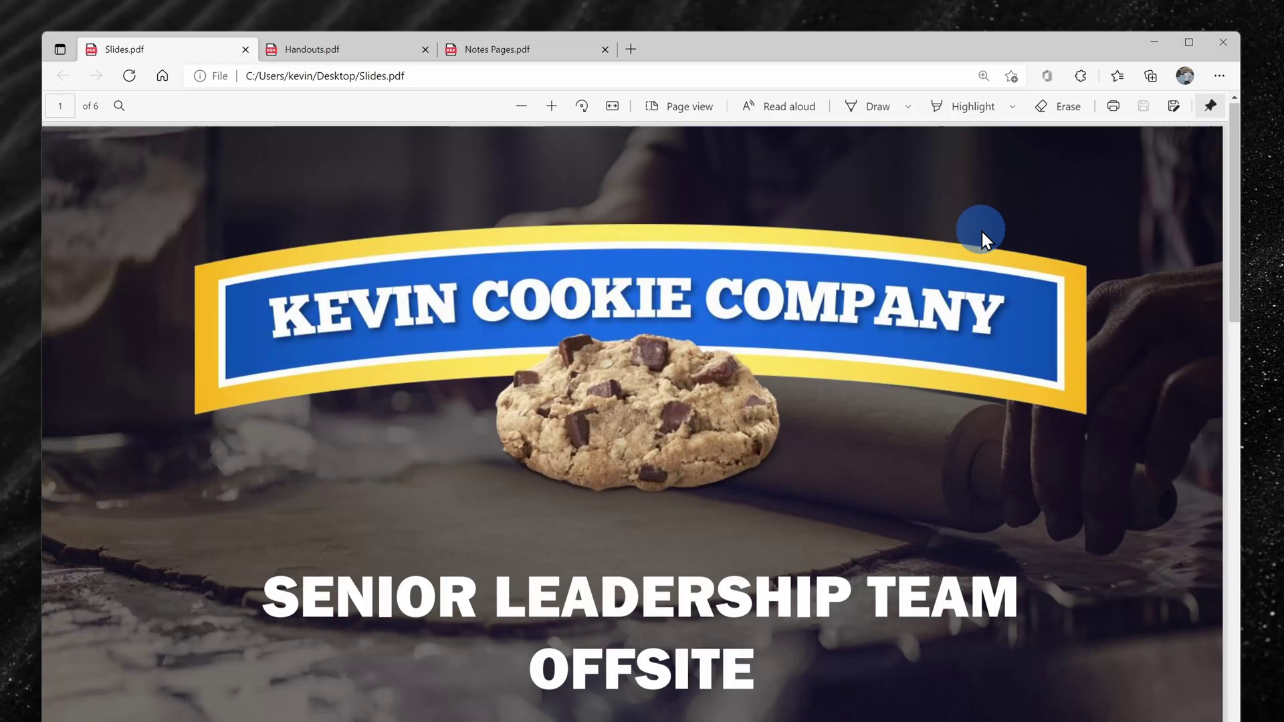
Step: Review the Publish what choices: Slides, Handouts, Notes pages and Outline
{"action": "scroll", "coordinate": [981, 230], "scroll_direction": "down", "scroll_amount": 4}
{"action": "scroll", "coordinate": [981, 230], "scroll_direction": "down", "scroll_amount": 3}
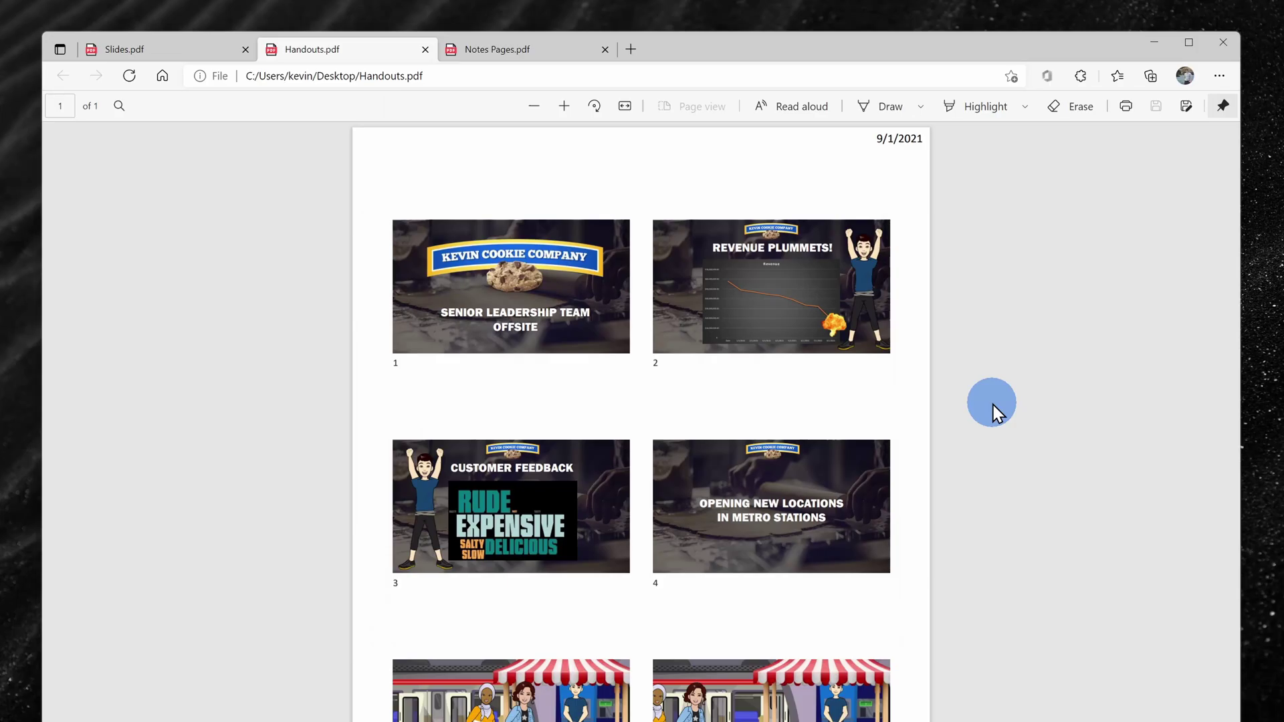
{"action": "scroll", "coordinate": [992, 409], "scroll_direction": "down", "scroll_amount": 2}
{"action": "scroll", "coordinate": [992, 409], "scroll_direction": "up", "scroll_amount": 1}
{"action": "scroll", "coordinate": [992, 410], "scroll_direction": "up", "scroll_amount": 1}
{"action": "scroll", "coordinate": [992, 410], "scroll_direction": "up", "scroll_amount": 1}
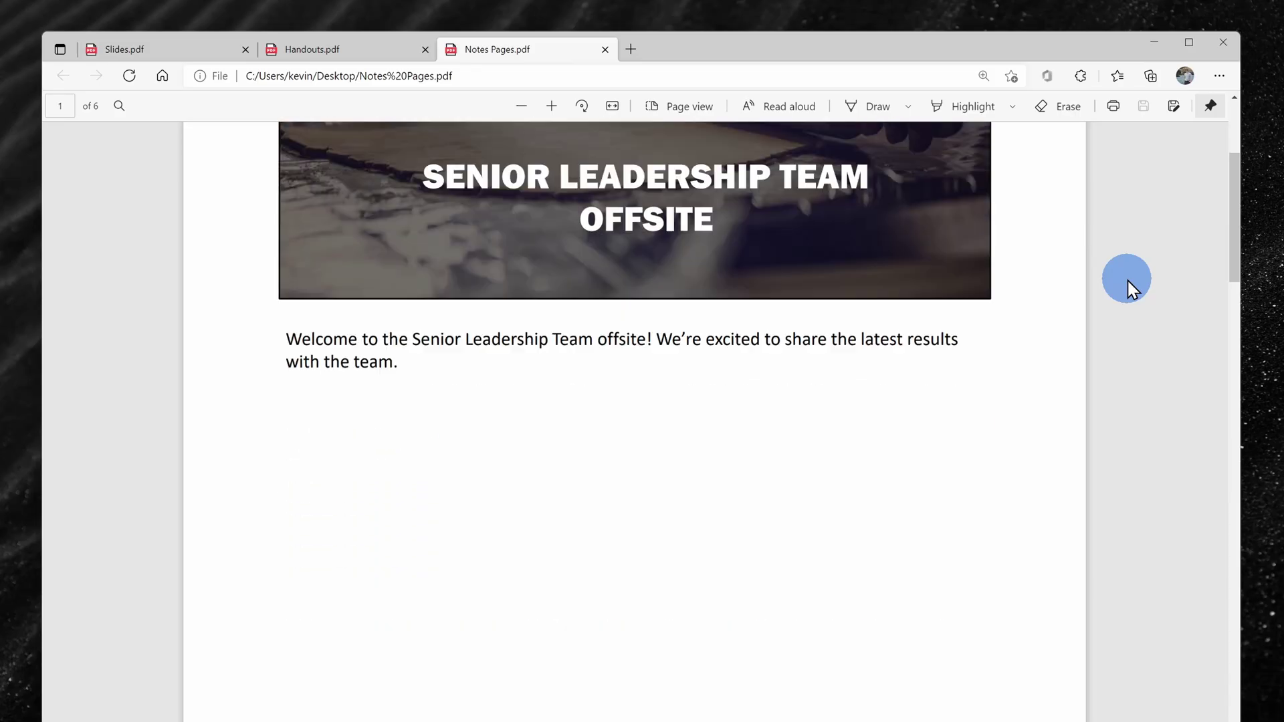
{"action": "scroll", "coordinate": [1128, 280], "scroll_direction": "down", "scroll_amount": 1}
{"action": "scroll", "coordinate": [1128, 279], "scroll_direction": "down", "scroll_amount": 3}
{"action": "scroll", "coordinate": [1128, 280], "scroll_direction": "down", "scroll_amount": 5}
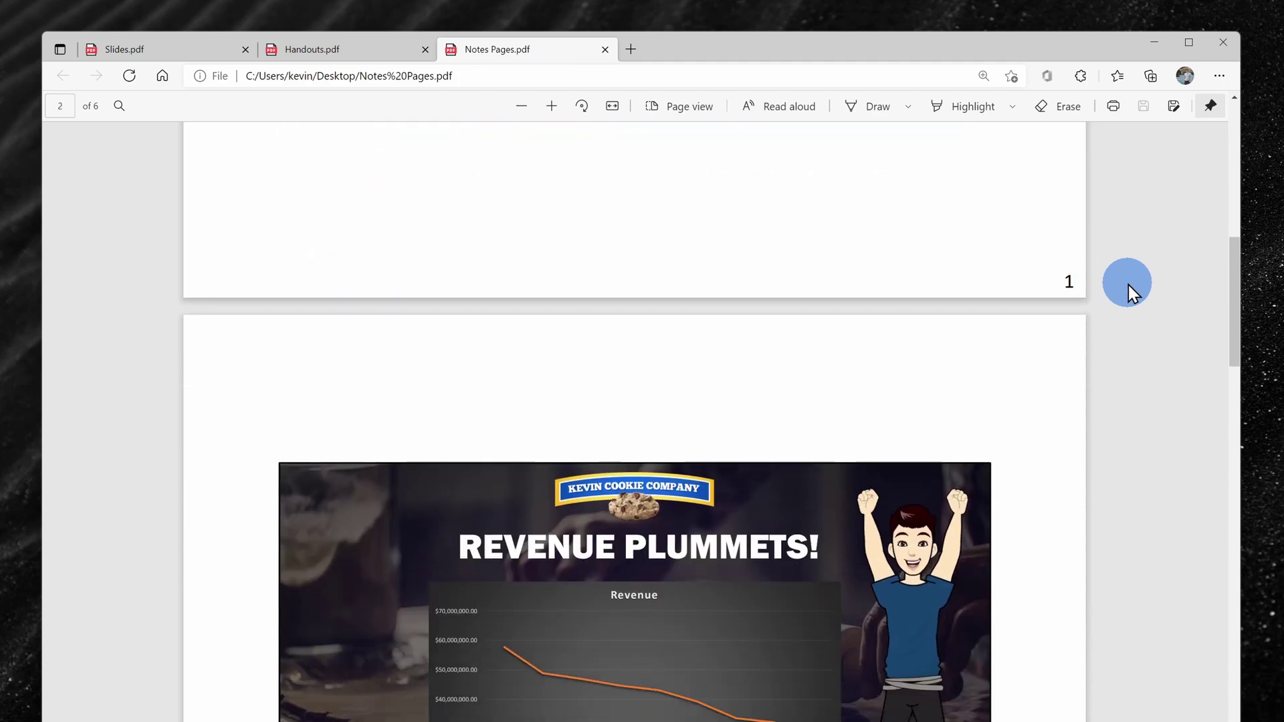
{"action": "scroll", "coordinate": [1129, 285], "scroll_direction": "down", "scroll_amount": 5}
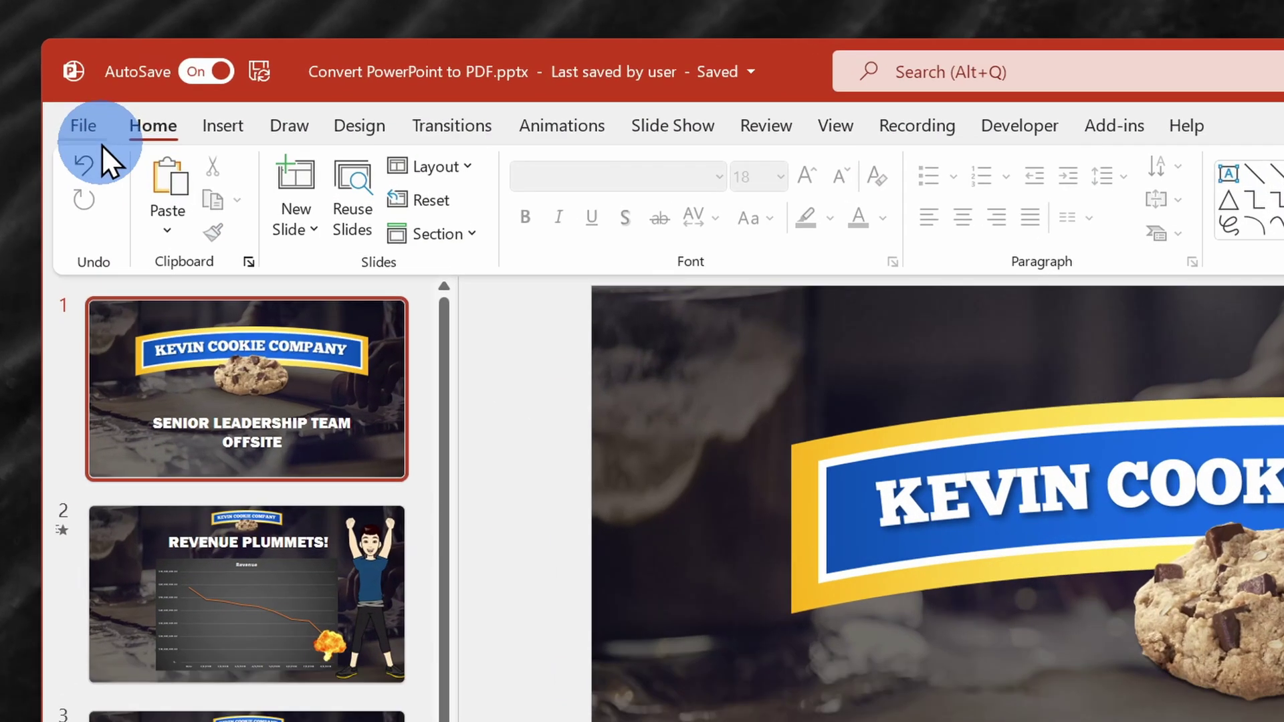
Step: Set Save a Copy's file type to PDF (*.pdf), view More options, then close the dialog
{"action": "left_click", "coordinate": [57, 80]}
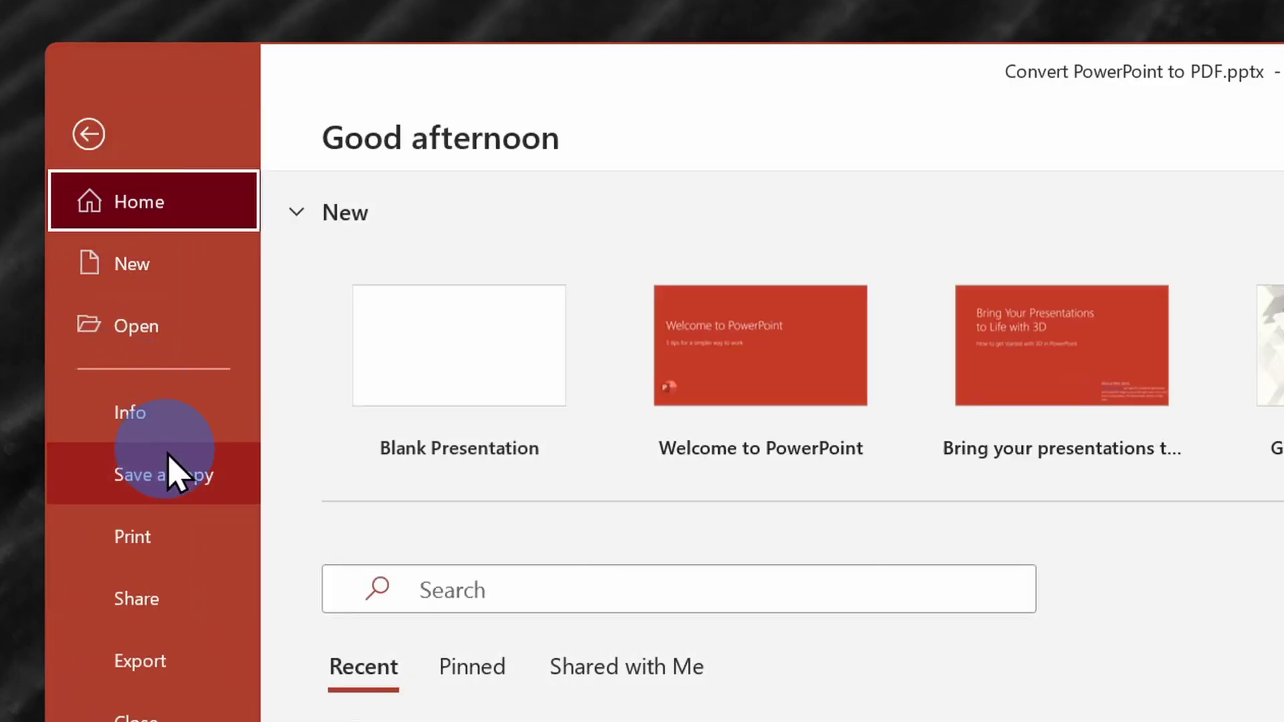
{"action": "left_click", "coordinate": [170, 472]}
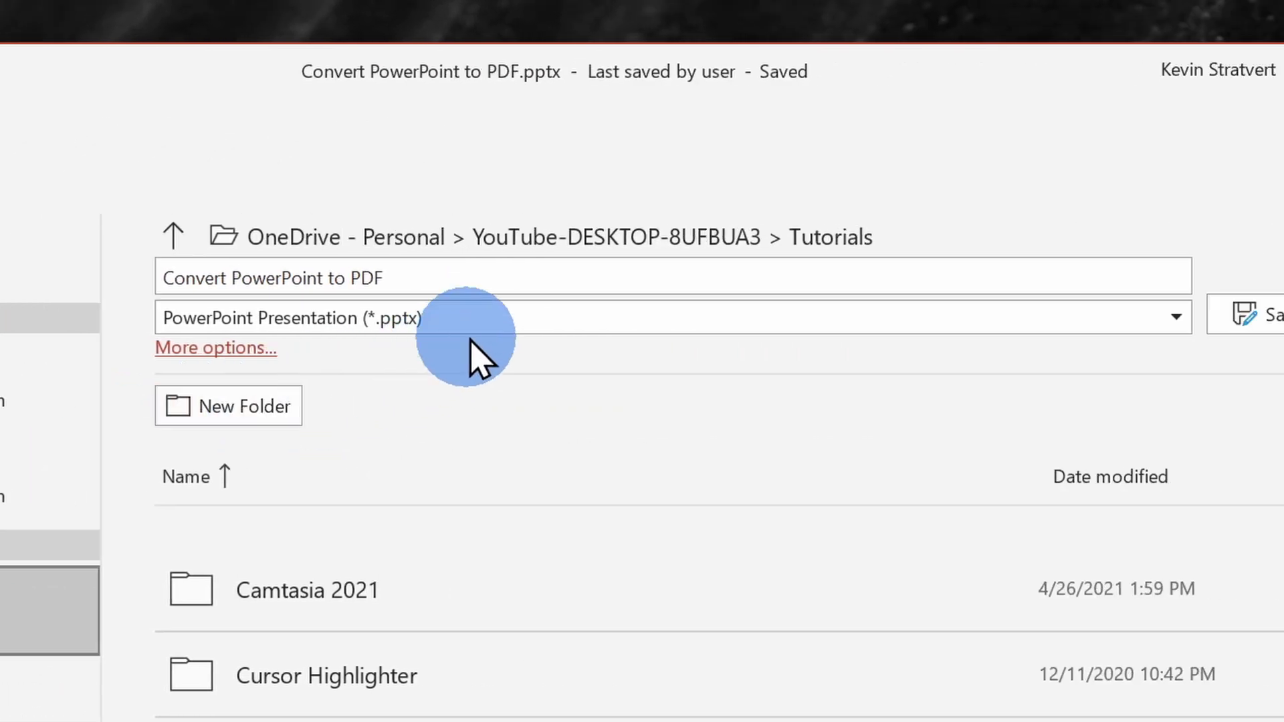
{"action": "left_click", "coordinate": [498, 322]}
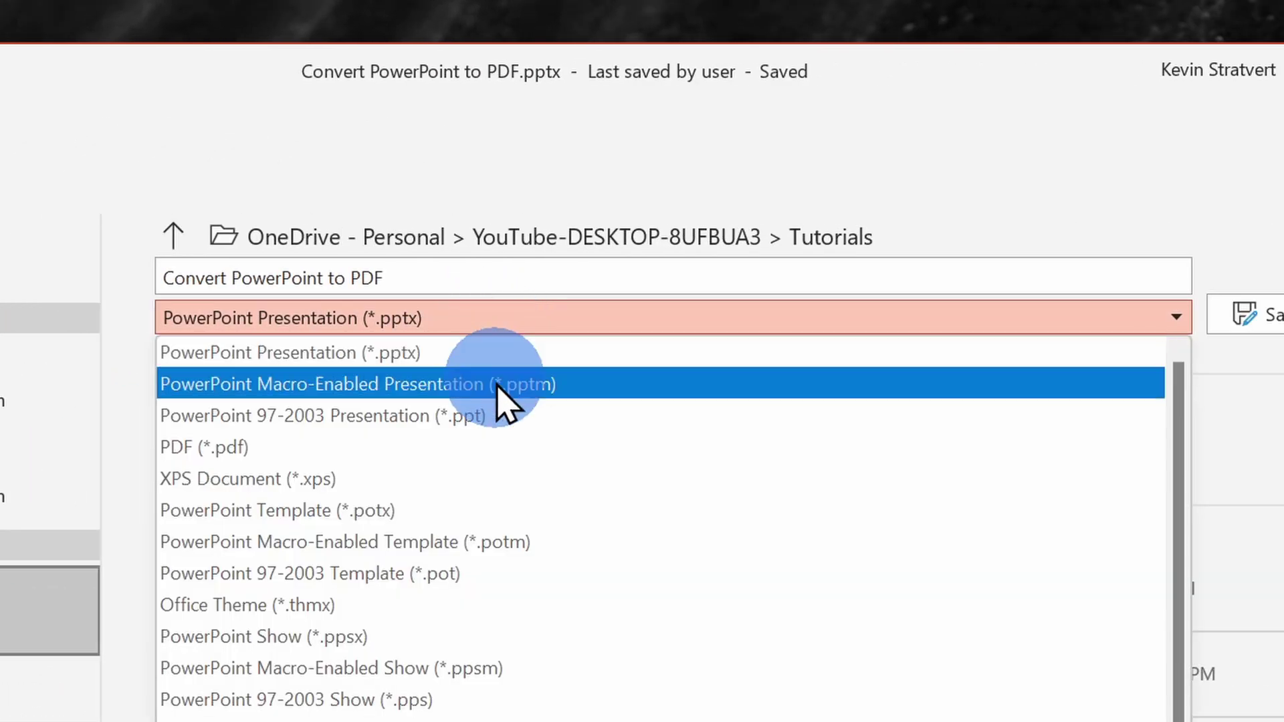
{"action": "left_click", "coordinate": [495, 447]}
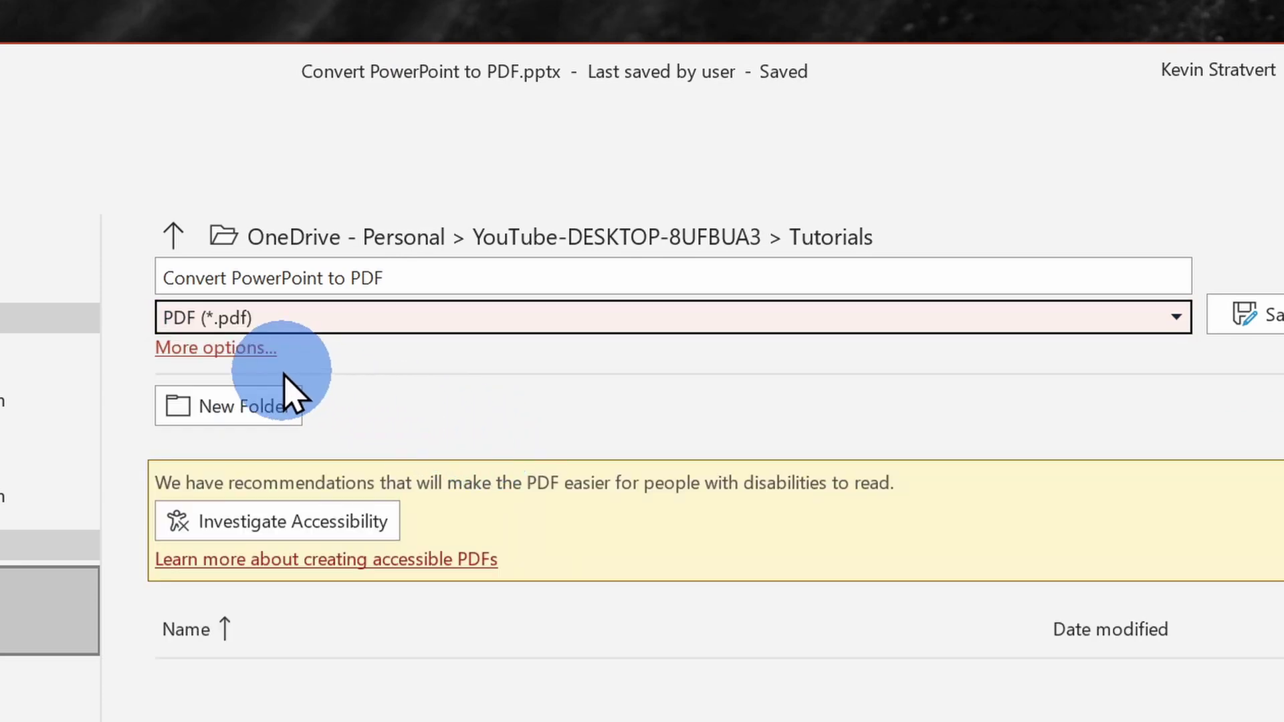
{"action": "left_click", "coordinate": [223, 353]}
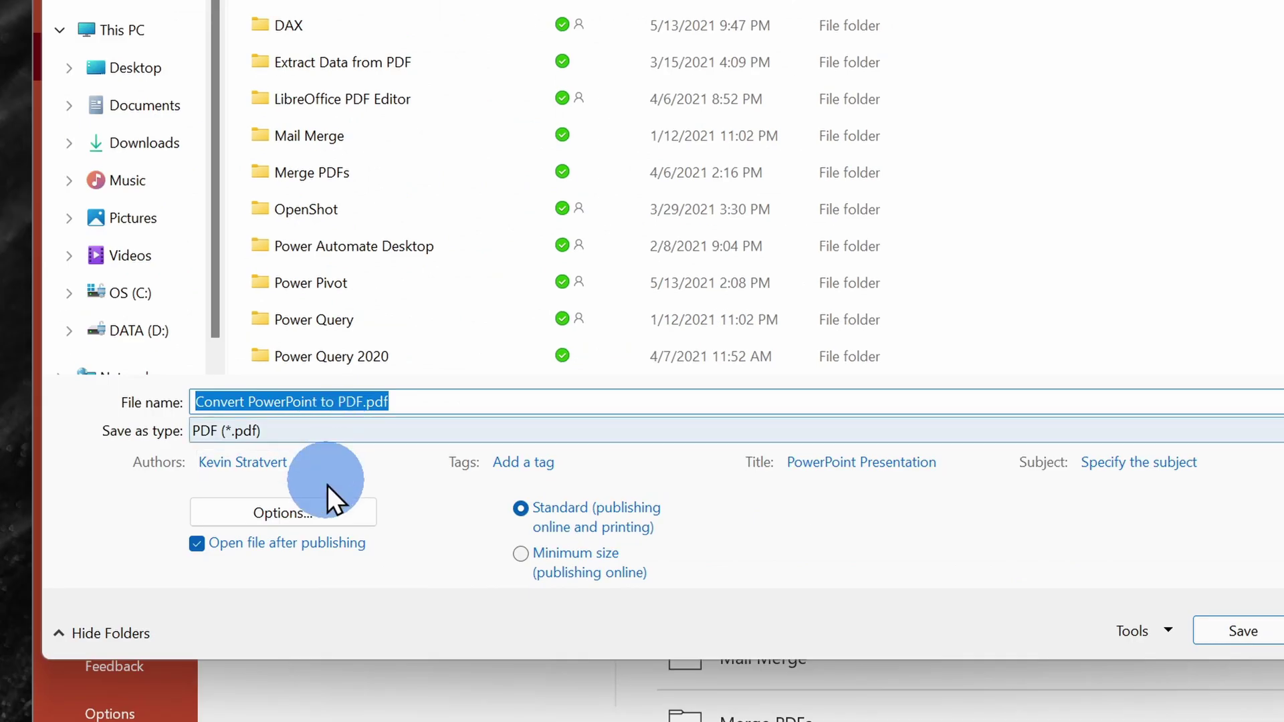
{"action": "left_click", "coordinate": [334, 515]}
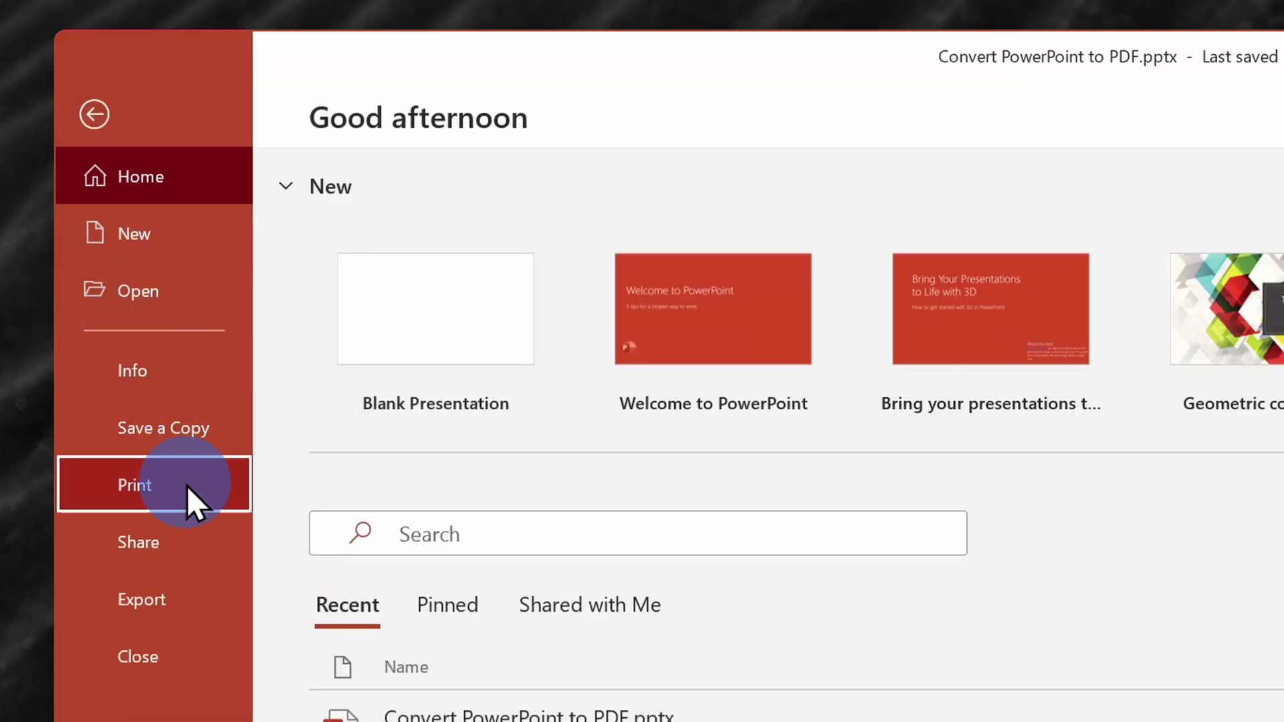
Step: Select Microsoft Print to PDF as the printer and keep Print All Slides
{"action": "left_click", "coordinate": [187, 485]}
{"action": "left_click", "coordinate": [488, 402]}
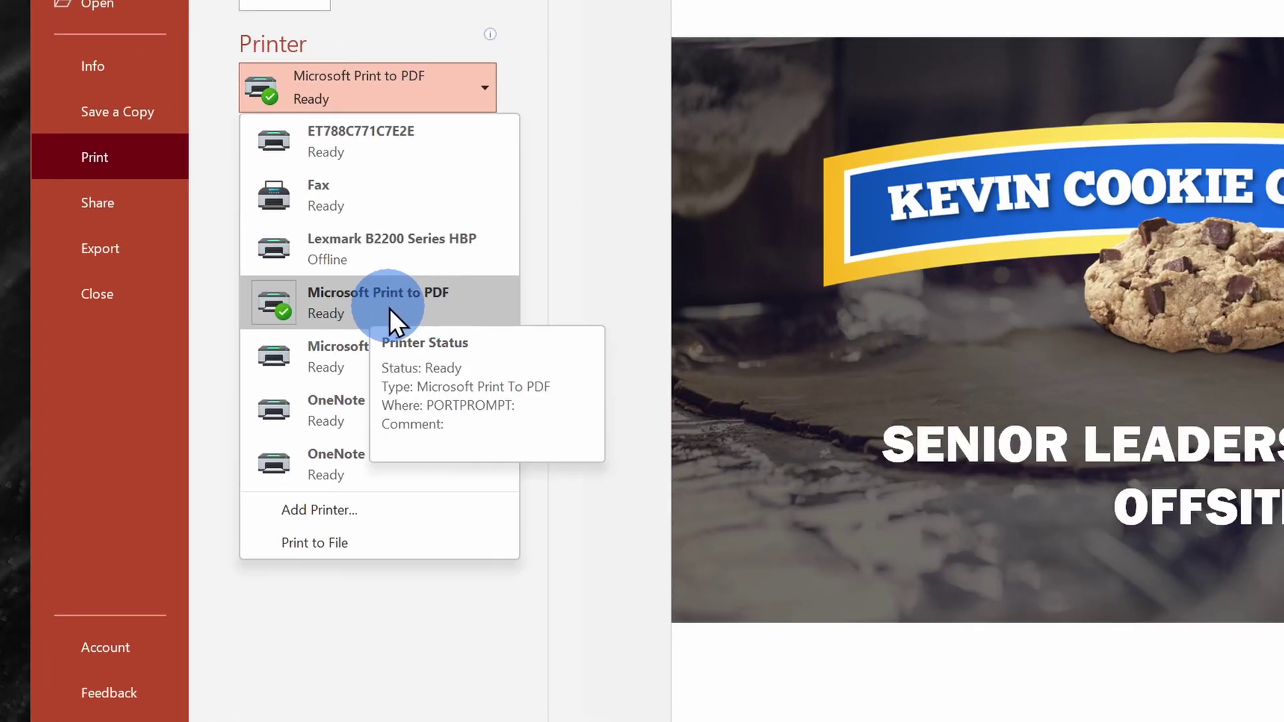
{"action": "left_click", "coordinate": [394, 309]}
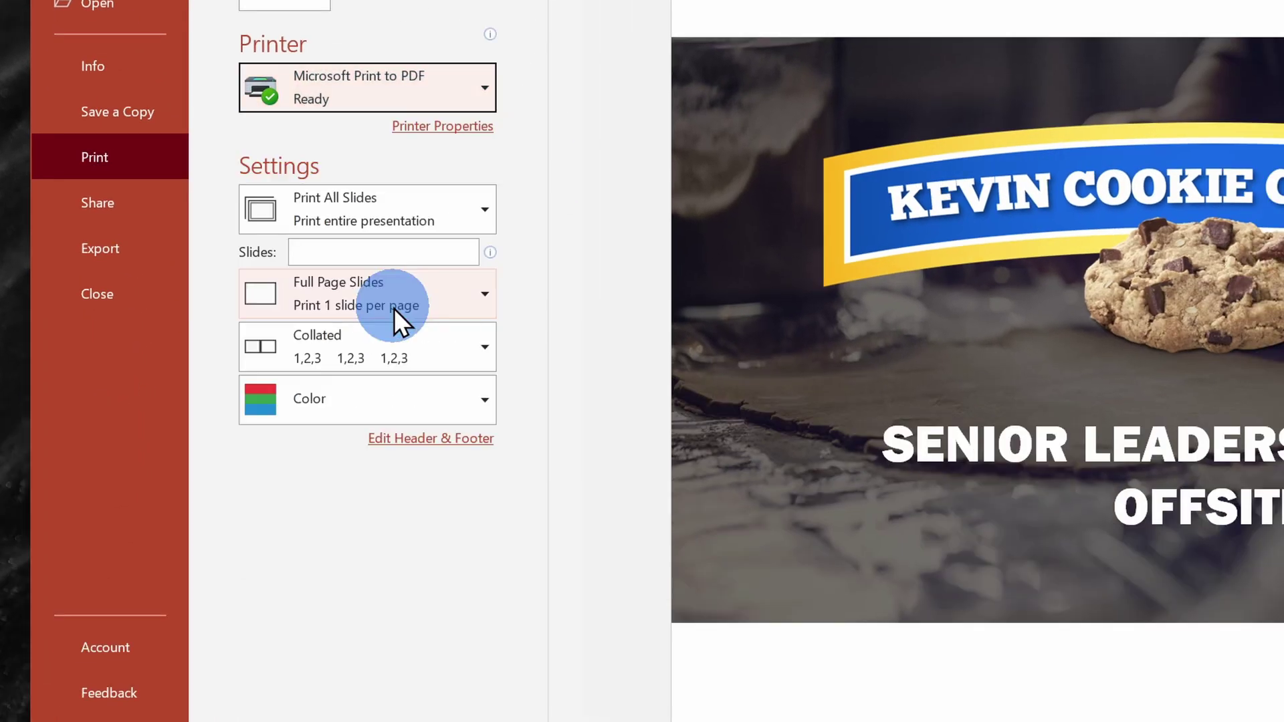
{"action": "left_click", "coordinate": [401, 207]}
{"action": "left_click", "coordinate": [415, 207]}
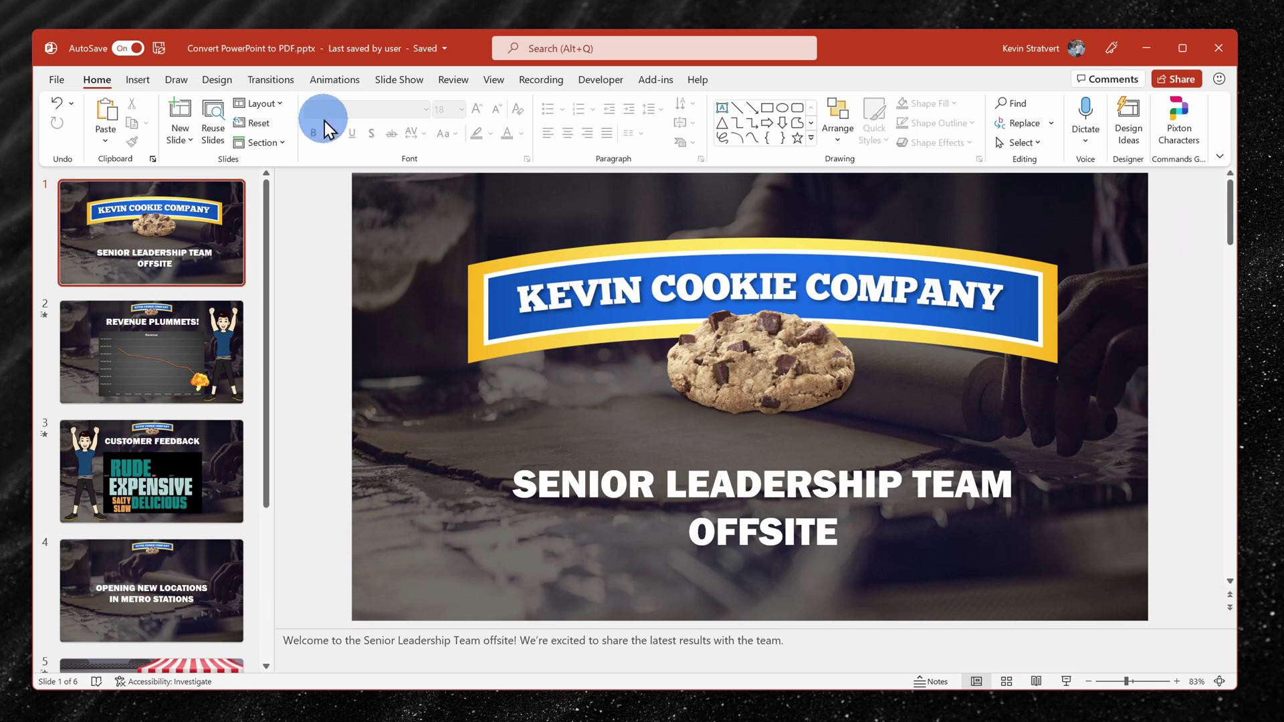
Step: Show the Quick Access Toolbar and open its Customize Quick Access Toolbar settings
{"action": "right_click", "coordinate": [545, 126]}
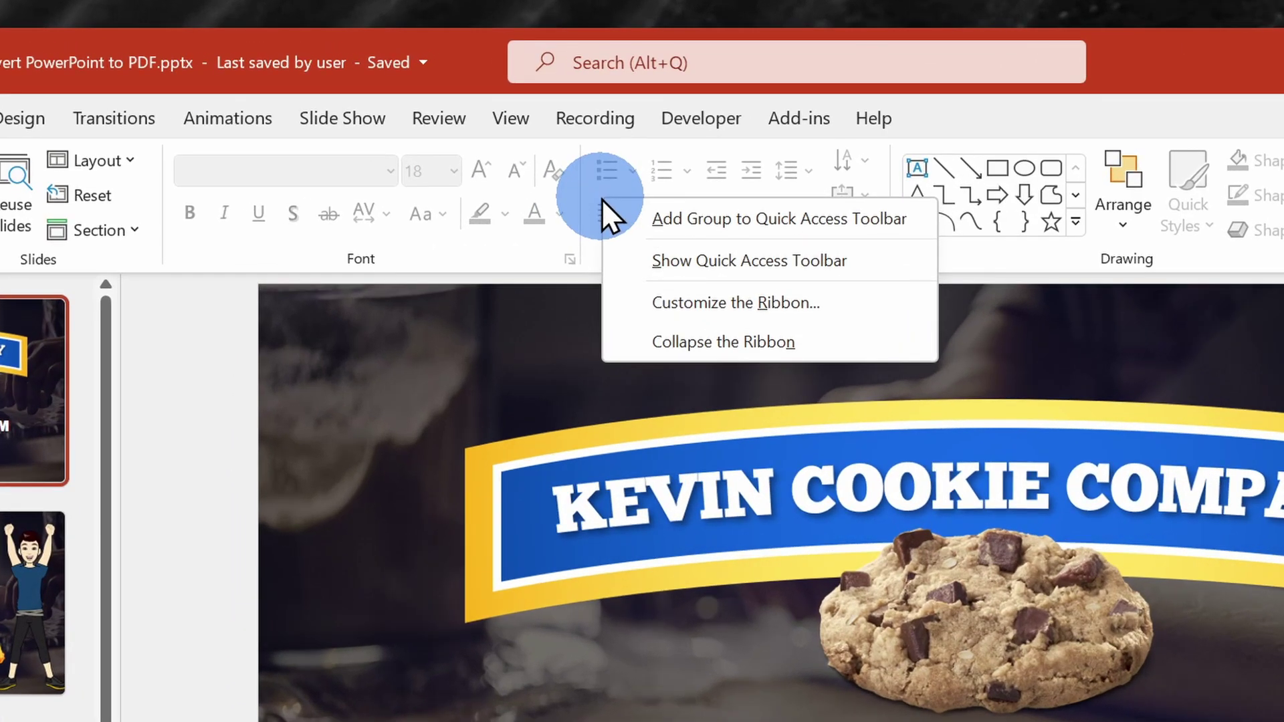
{"action": "left_click", "coordinate": [721, 267]}
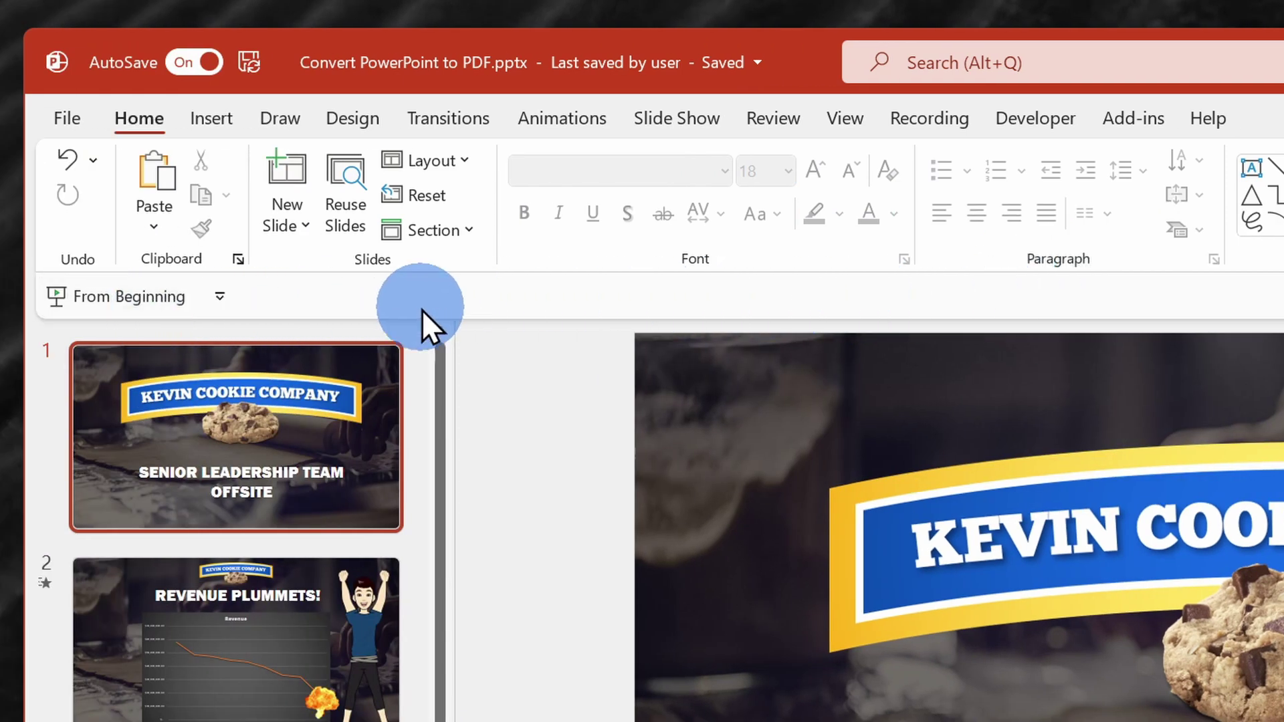
{"action": "right_click", "coordinate": [389, 303]}
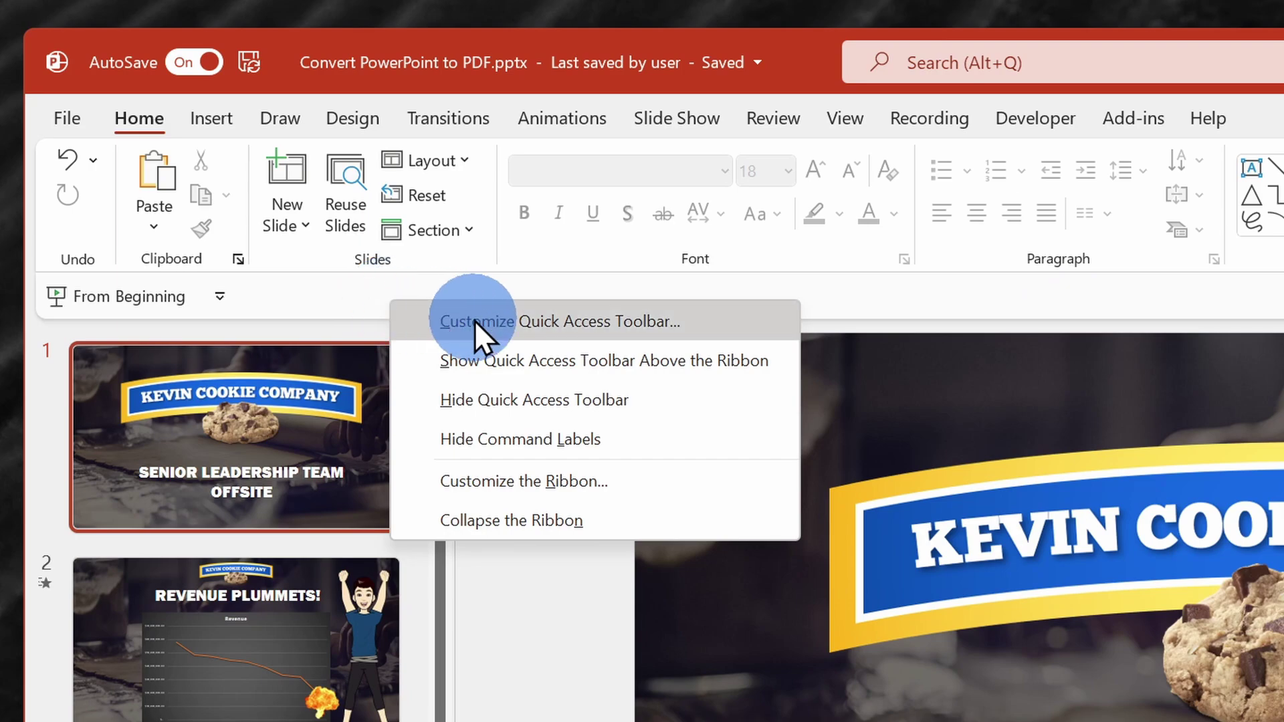
{"action": "left_click", "coordinate": [504, 327]}
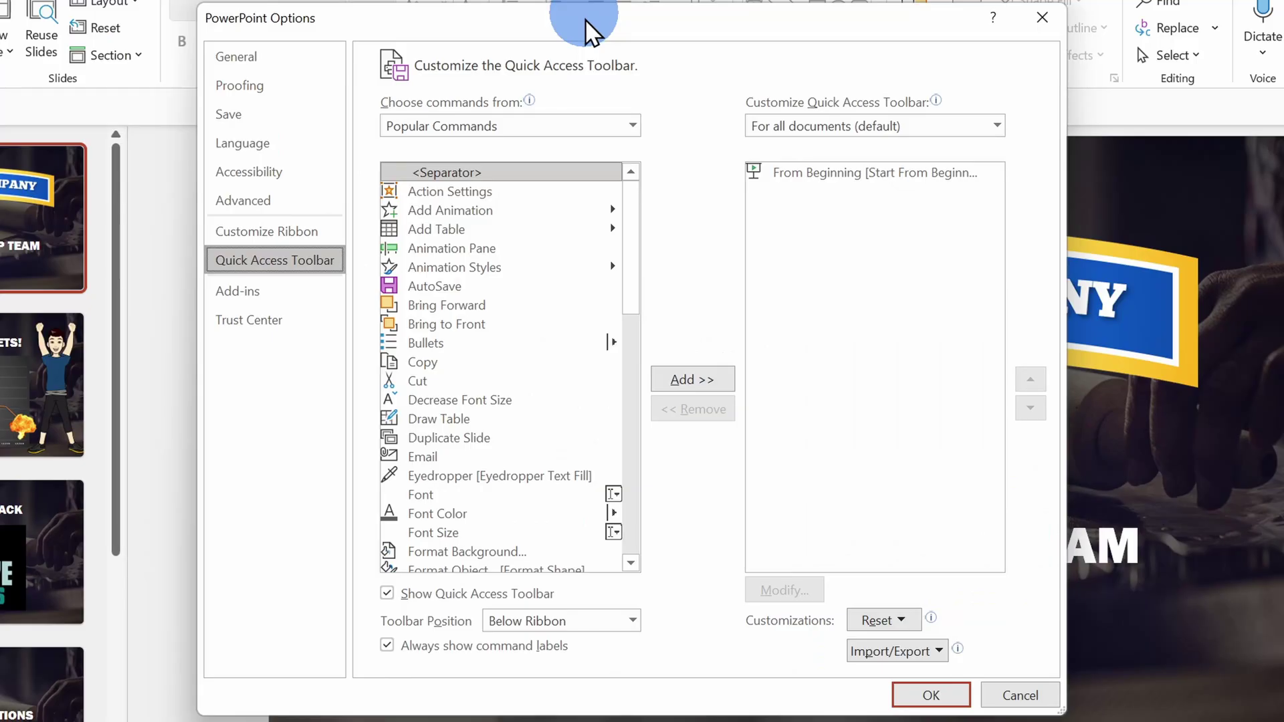
Step: From All Commands, add E-mail as PDF Attachment to the Quick Access Toolbar
{"action": "left_click", "coordinate": [605, 139]}
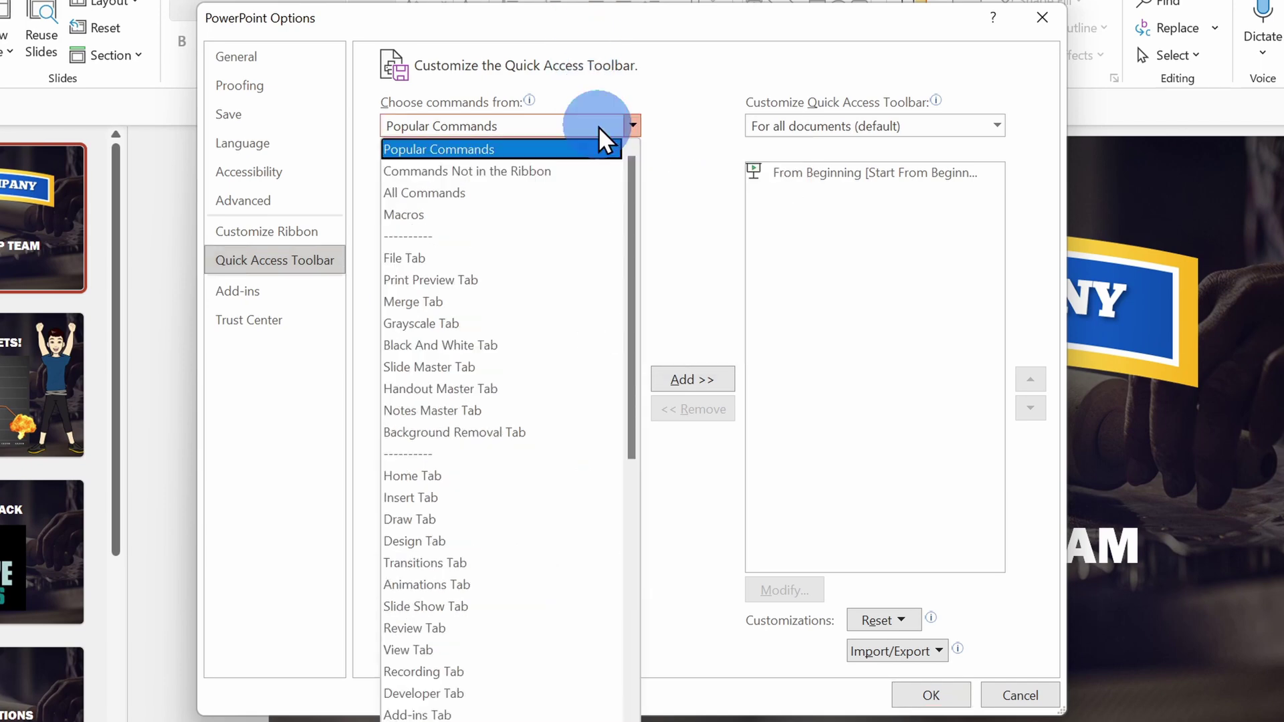
{"action": "left_click", "coordinate": [559, 195]}
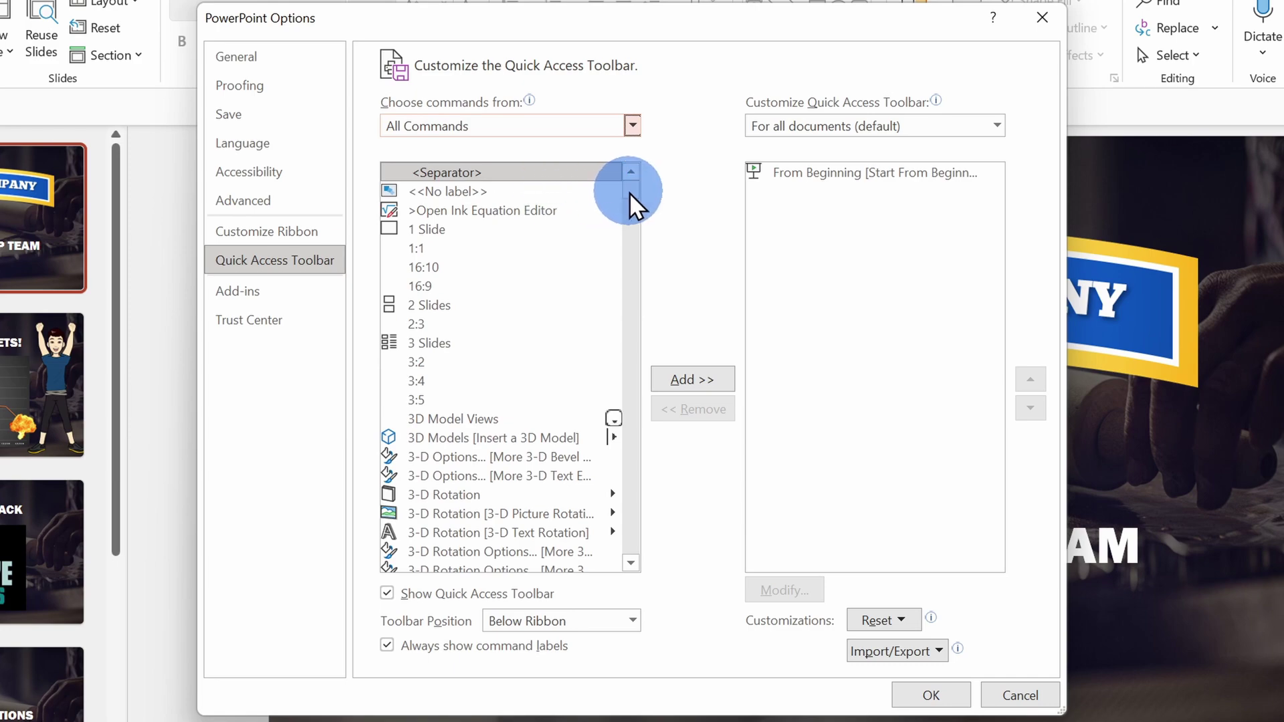
{"action": "mouse_move", "coordinate": [632, 204]}
{"action": "left_mouse_down"}
{"action": "mouse_move", "coordinate": [646, 271]}
{"action": "mouse_move", "coordinate": [644, 179]}
{"action": "left_mouse_up"}
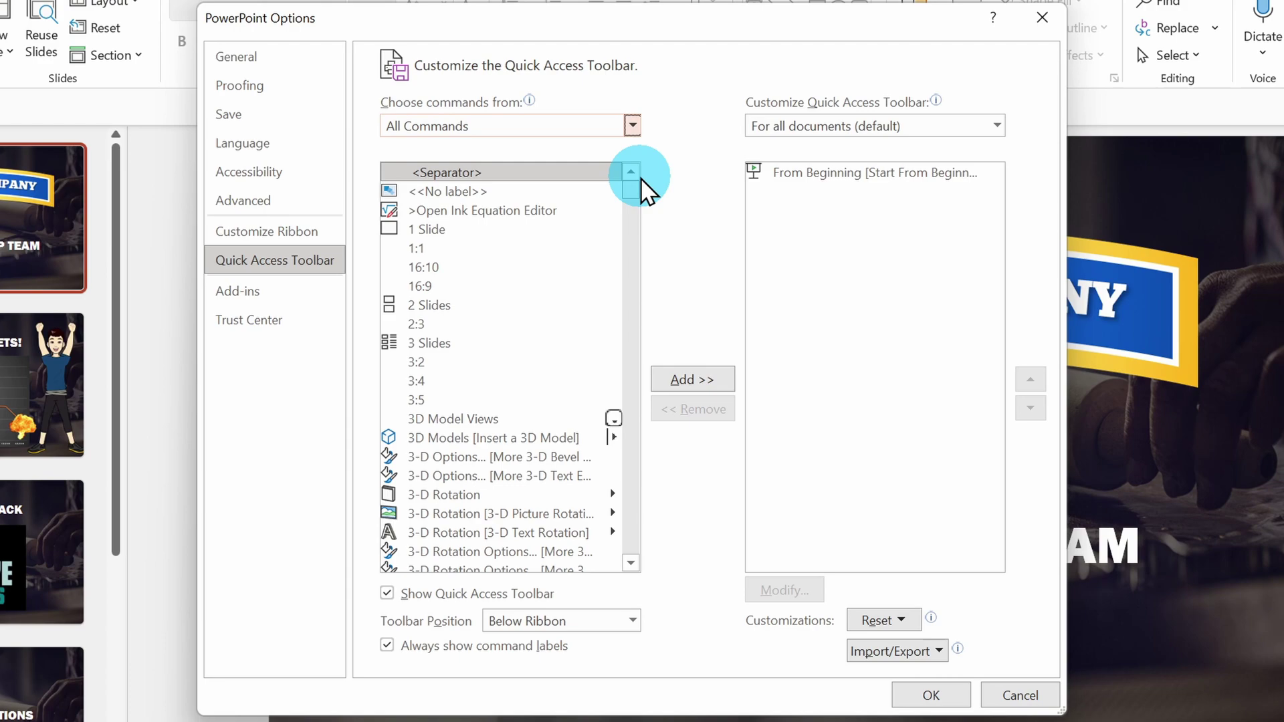
{"action": "left_click_drag", "start_coordinate": [641, 190], "coordinate": [653, 295]}
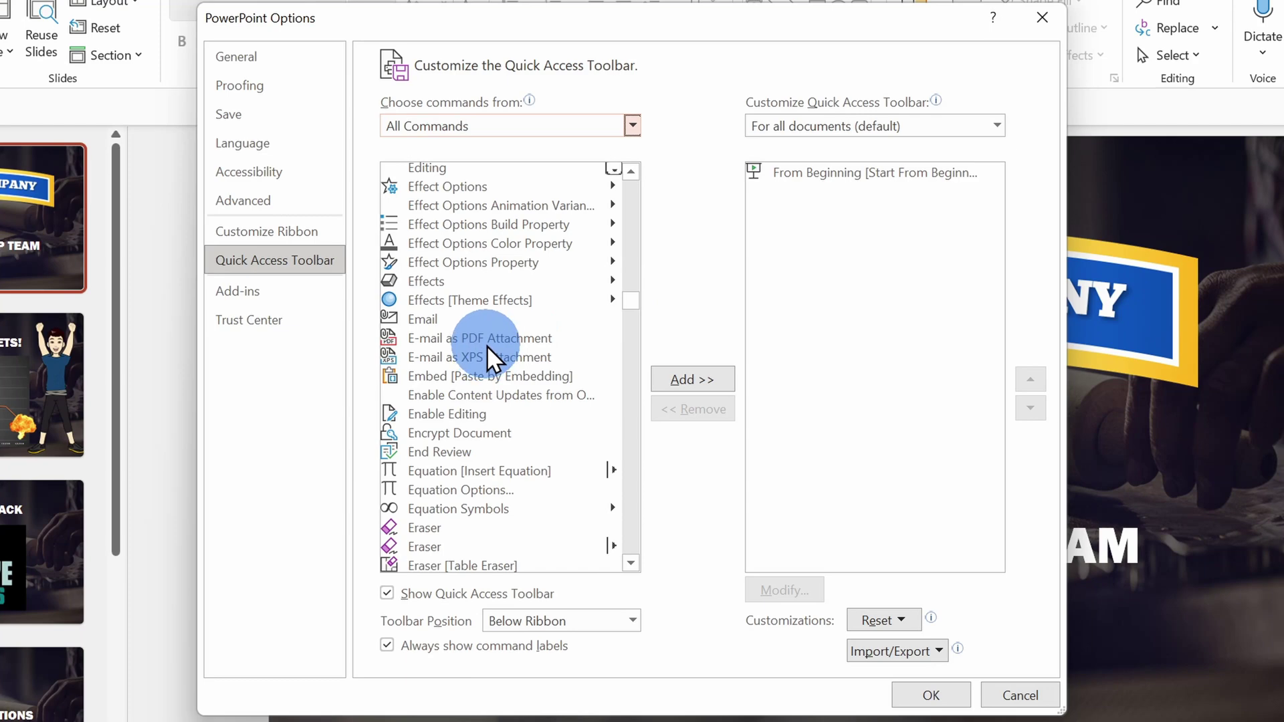
{"action": "left_click", "coordinate": [492, 338]}
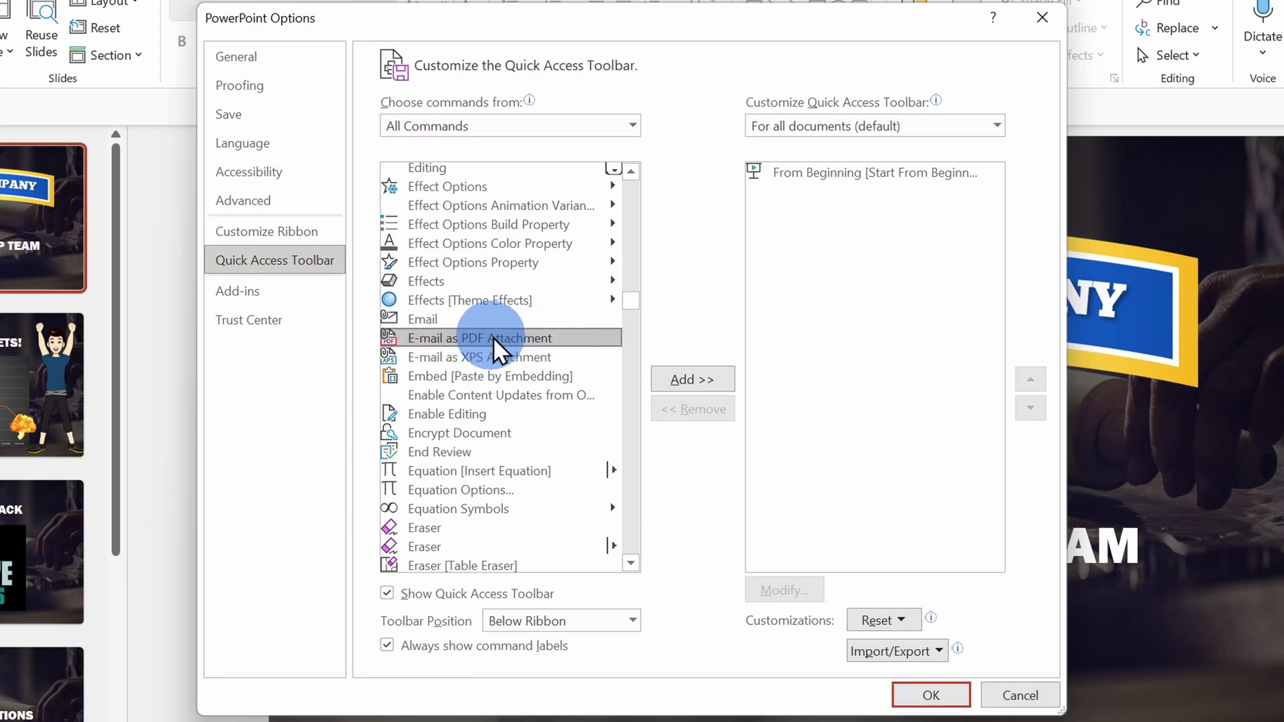
{"action": "left_click", "coordinate": [693, 382]}
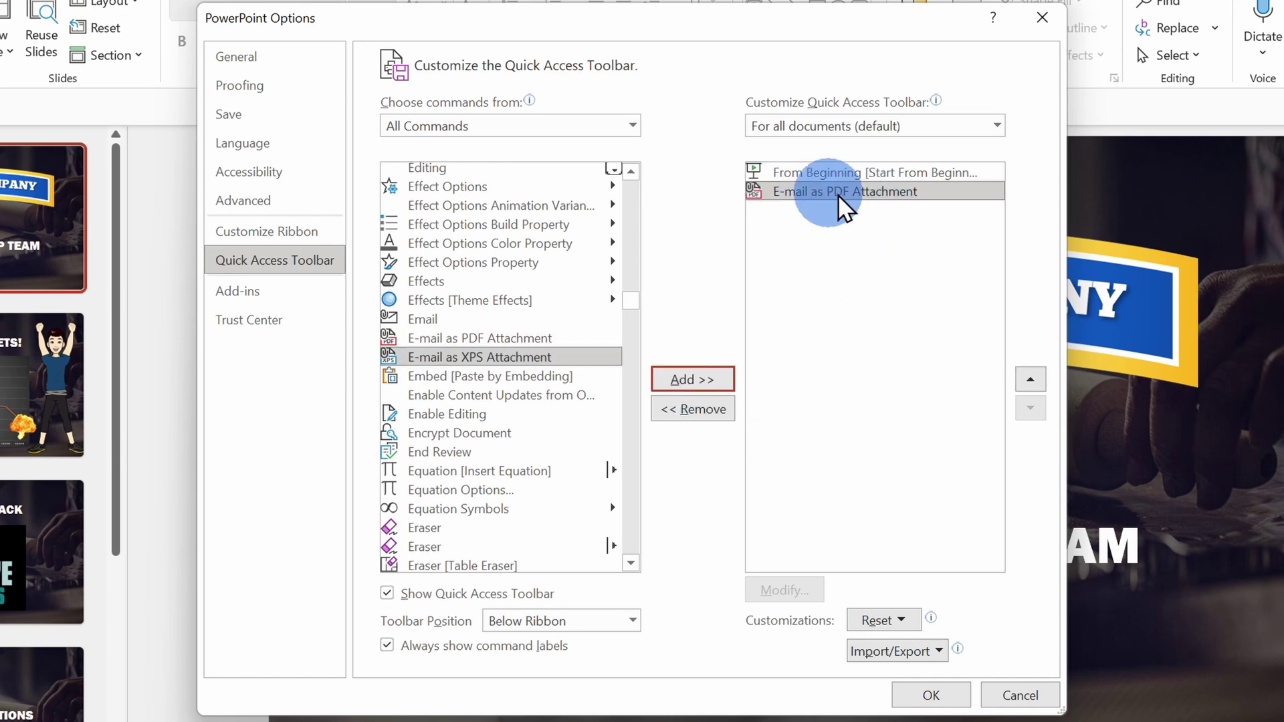
Step: Apply the Quick Access Toolbar changes and close the Options window
{"action": "left_click", "coordinate": [941, 699]}
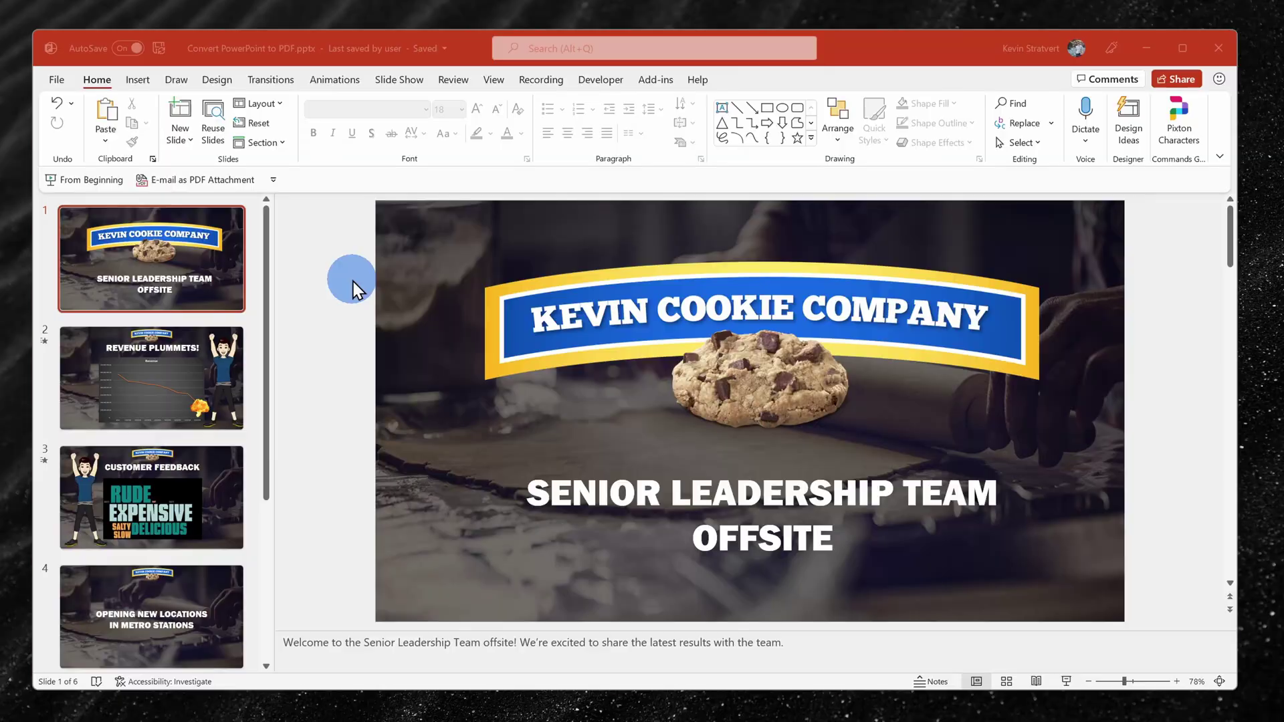